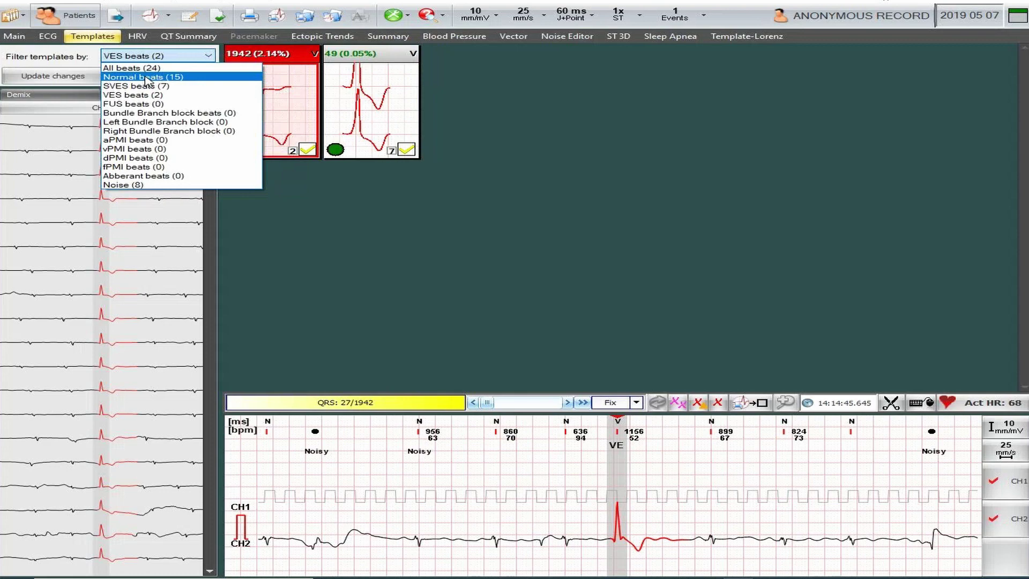
- Filter the templates to normal beats and examine template 3 (507 beats) in the Demix view
{"action": "left_click", "coordinate": [146, 78]}
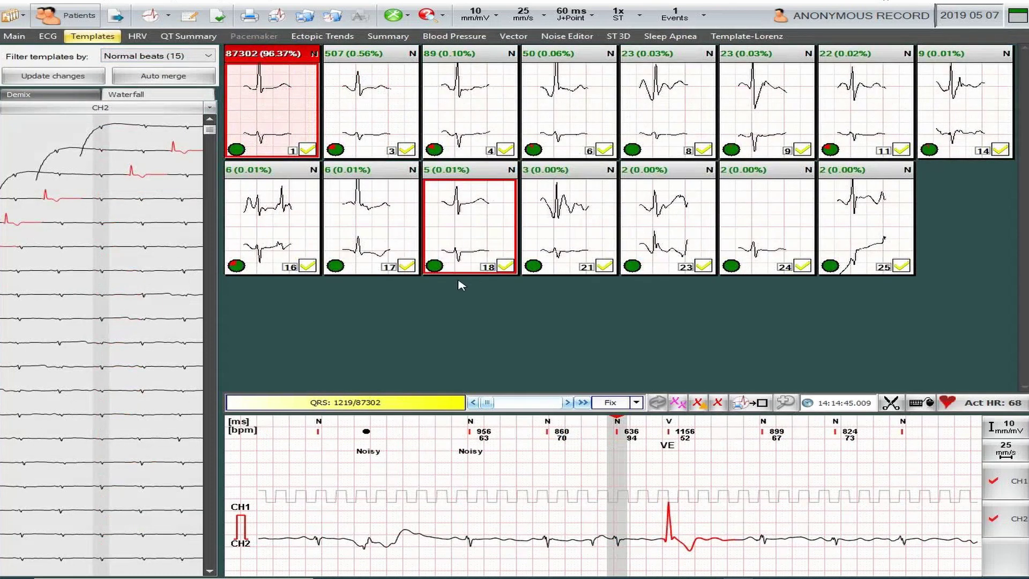
{"action": "left_click", "coordinate": [44, 95]}
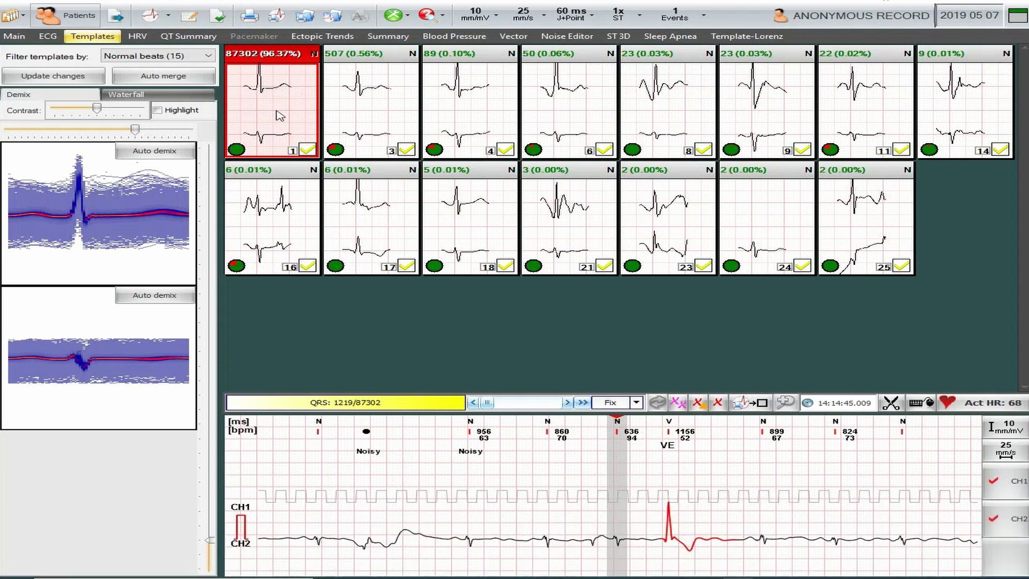
{"action": "left_click", "coordinate": [378, 116]}
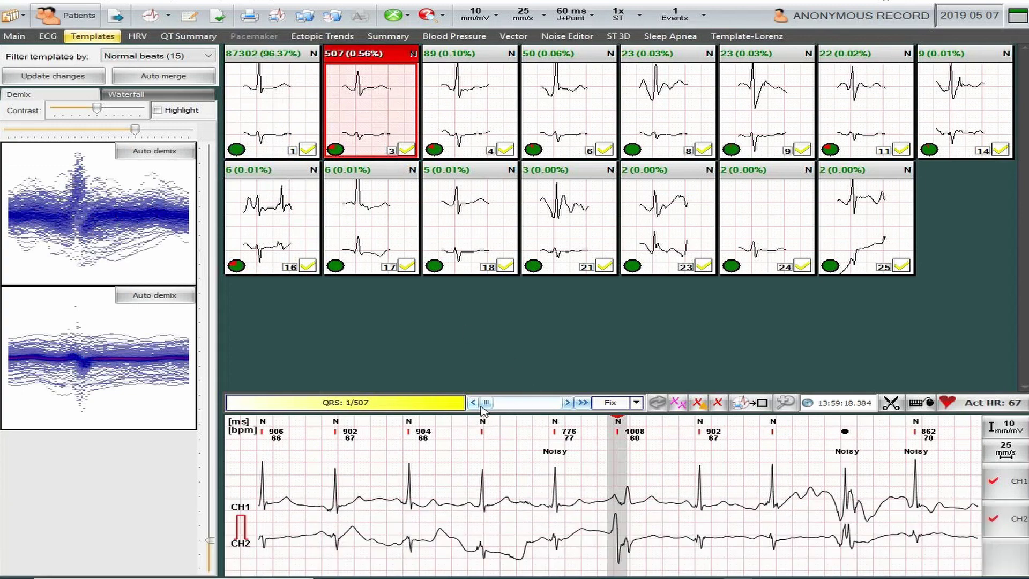
{"action": "mouse_move", "coordinate": [486, 402]}
{"action": "left_mouse_down"}
{"action": "mouse_move", "coordinate": [576, 407]}
{"action": "mouse_move", "coordinate": [486, 411]}
{"action": "left_mouse_up"}
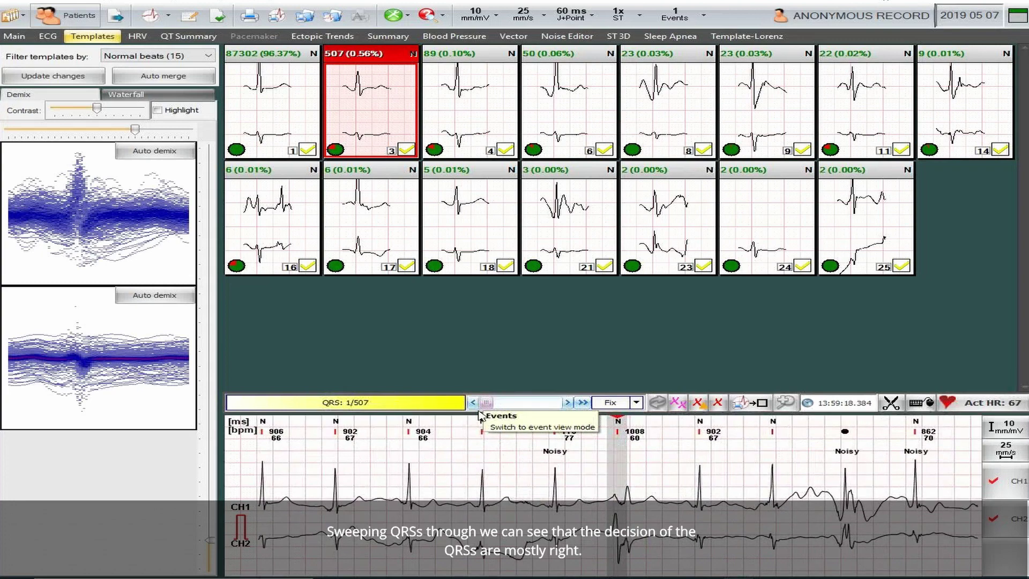
- In the Waterfall view of template 3, reclassify the two beats with upright CH2 peaks, QRS 466 and 468, as Ventricular
{"action": "left_click", "coordinate": [185, 95]}
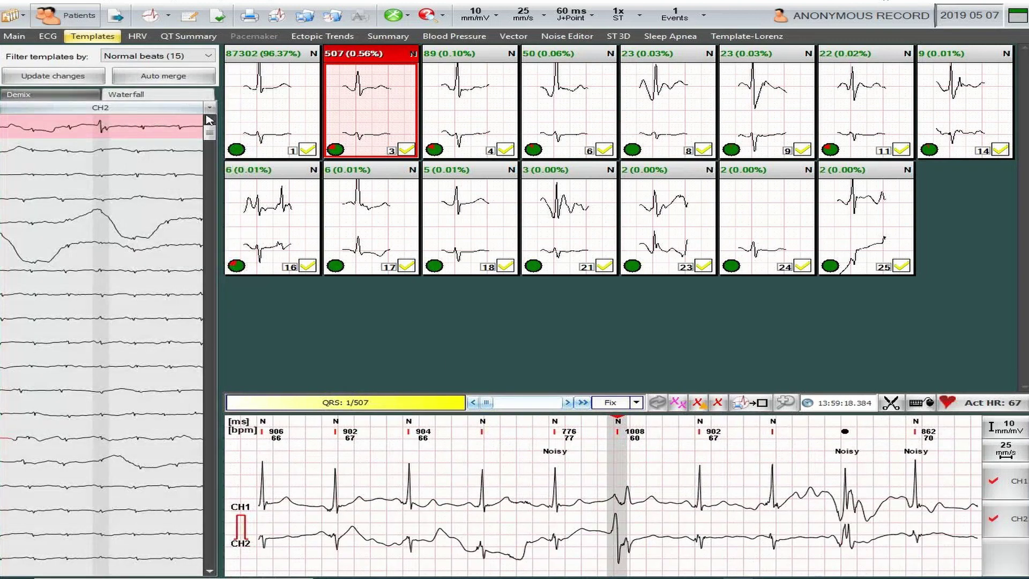
{"action": "mouse_move", "coordinate": [209, 133]}
{"action": "left_mouse_down"}
{"action": "mouse_move", "coordinate": [207, 223]}
{"action": "mouse_move", "coordinate": [177, 284]}
{"action": "mouse_move", "coordinate": [210, 496]}
{"action": "mouse_move", "coordinate": [208, 550]}
{"action": "left_mouse_up"}
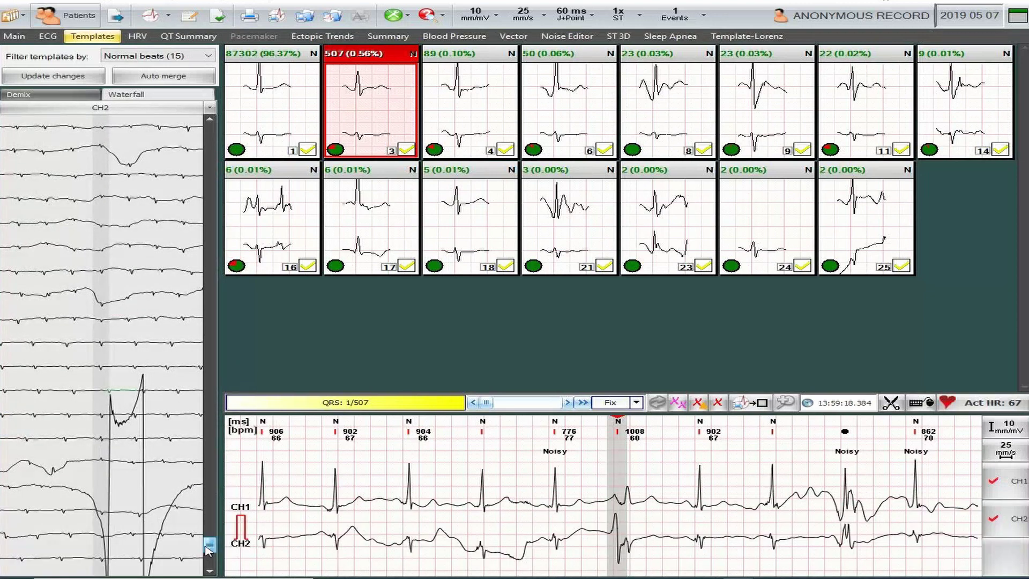
{"action": "left_click_drag", "start_coordinate": [209, 550], "coordinate": [209, 536]}
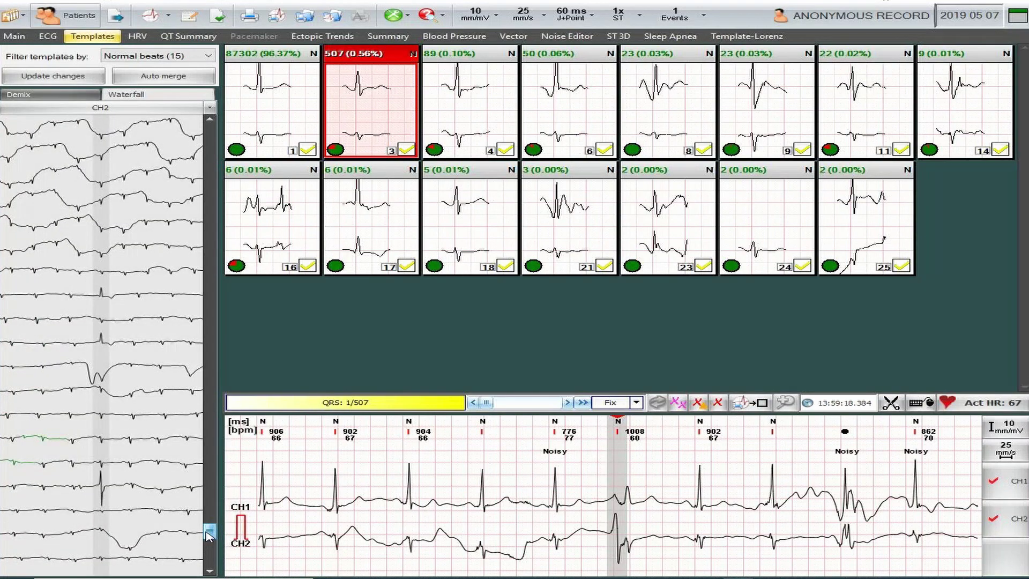
{"action": "left_click", "coordinate": [115, 296]}
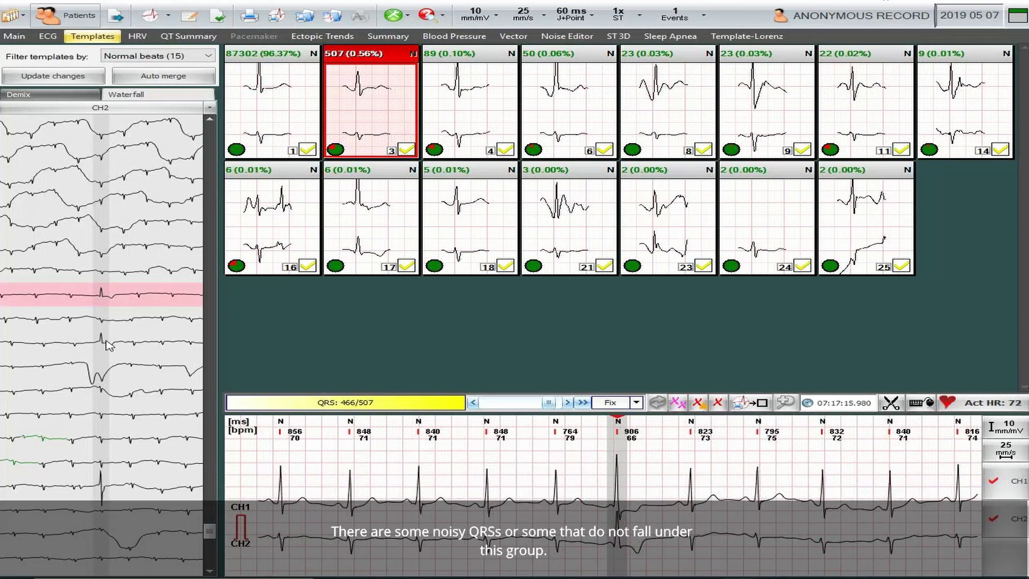
{"action": "left_click", "coordinate": [124, 346]}
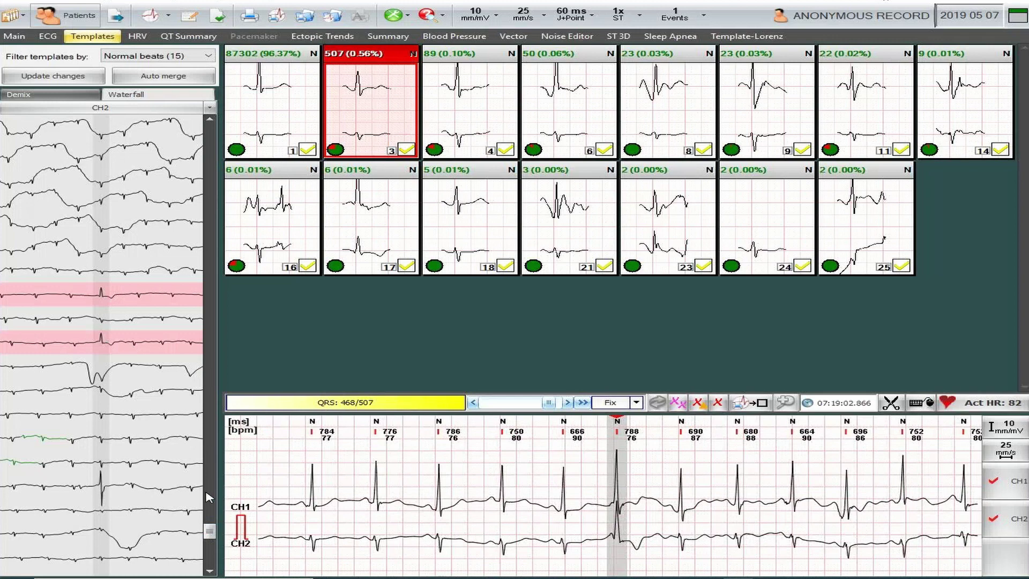
{"action": "mouse_move", "coordinate": [211, 536]}
{"action": "left_mouse_down"}
{"action": "mouse_move", "coordinate": [241, 299]}
{"action": "mouse_move", "coordinate": [183, 161]}
{"action": "mouse_move", "coordinate": [159, 187]}
{"action": "left_mouse_up"}
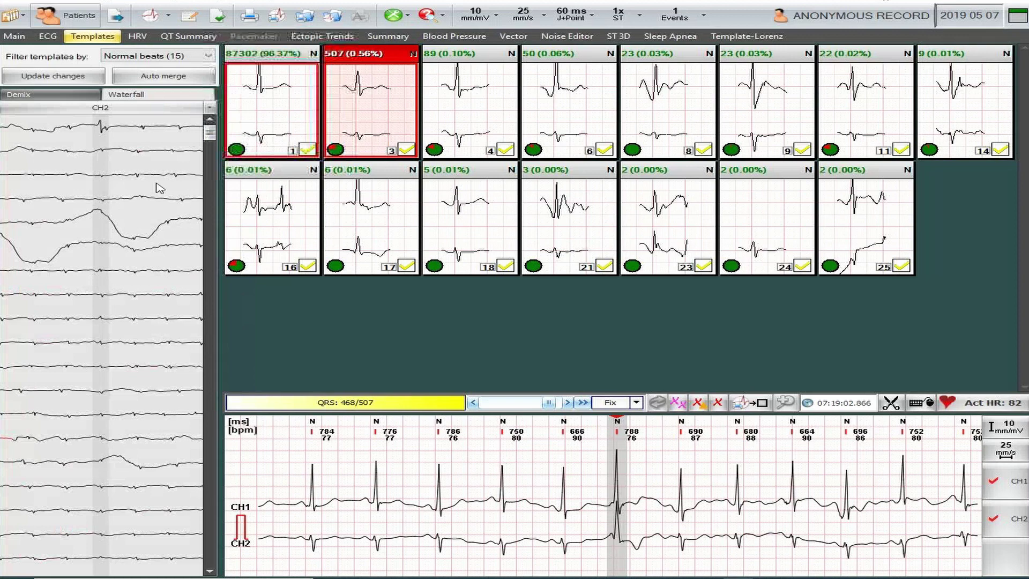
{"action": "right_click", "coordinate": [99, 296]}
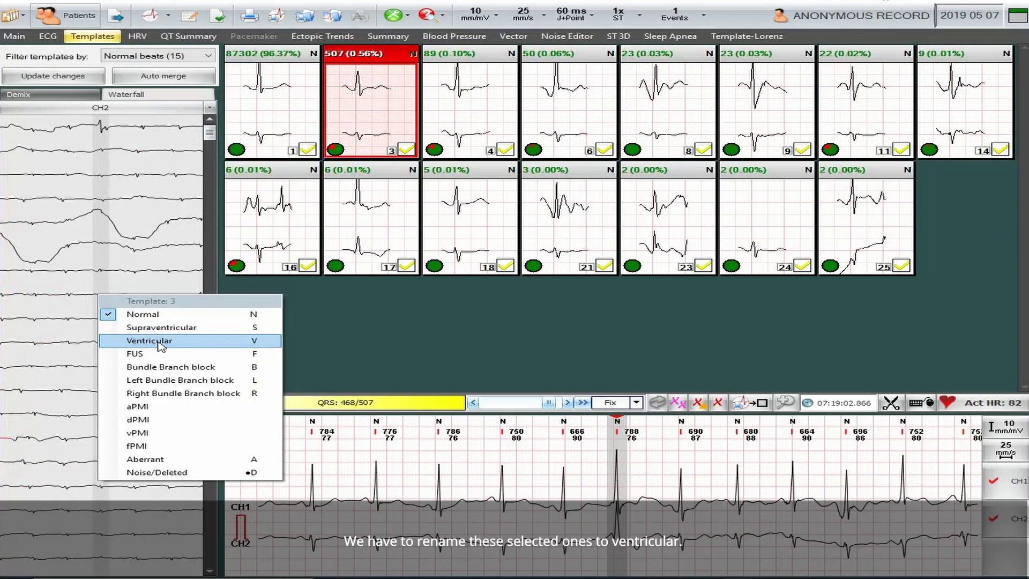
{"action": "left_click", "coordinate": [158, 341]}
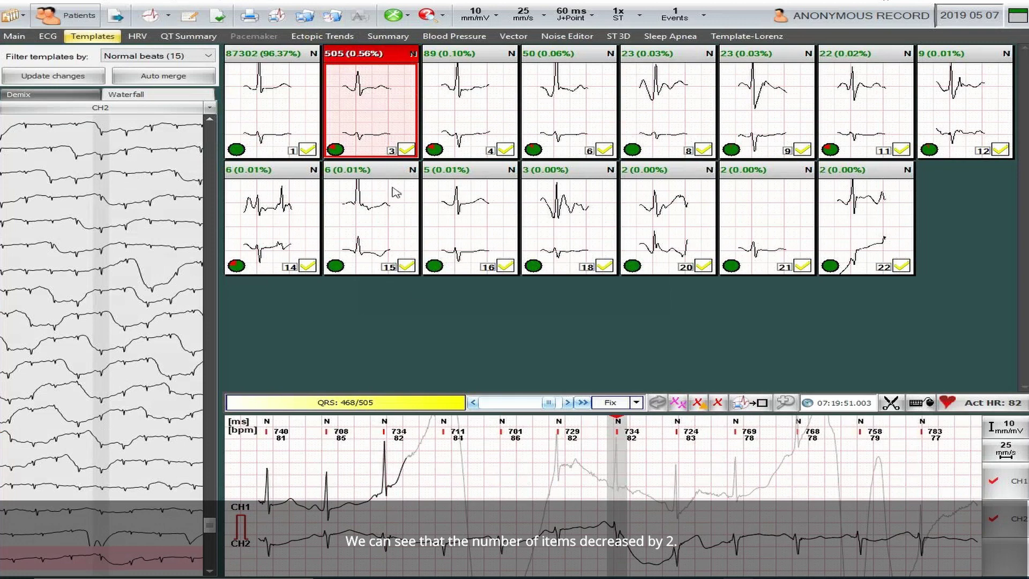
- Filter the templates to VES beats and auto merge the ventricular clusters
{"action": "left_click", "coordinate": [212, 58]}
{"action": "left_click", "coordinate": [128, 87]}
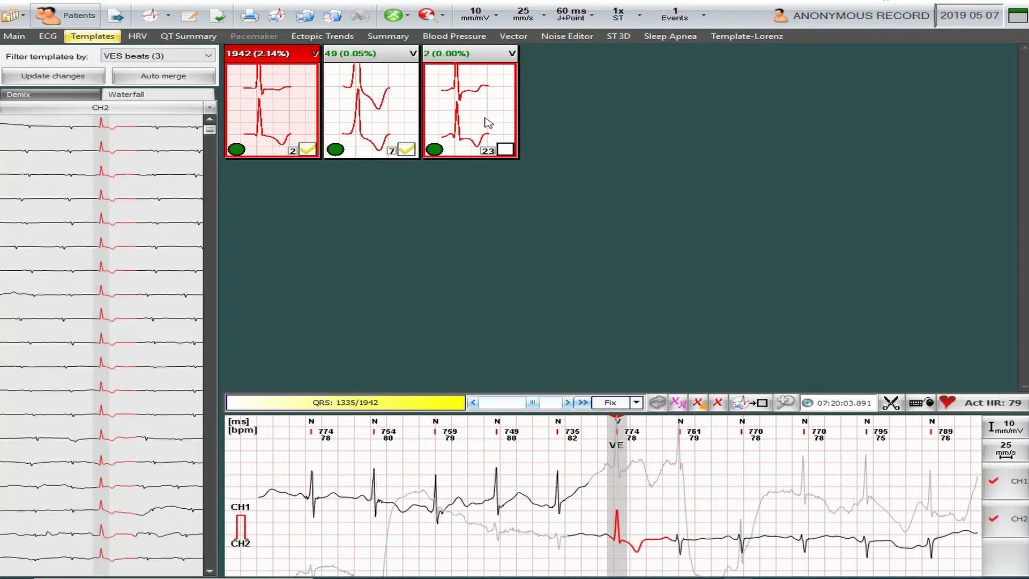
{"action": "left_click", "coordinate": [176, 80]}
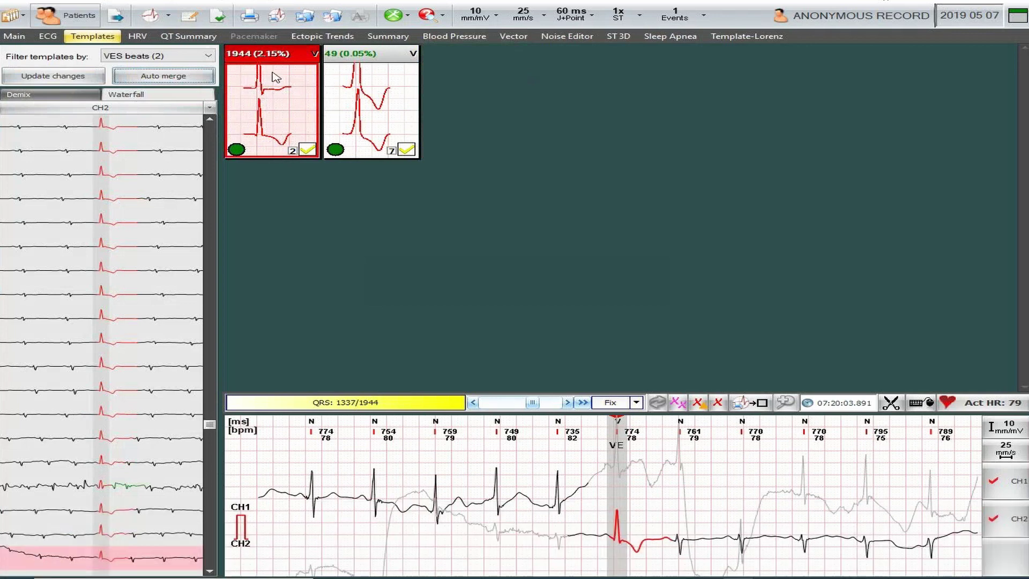
- Return to the normal beats and examine the smaller clusters, including templates 6, 8, 21 and 18, in the Demix view
{"action": "left_click", "coordinate": [208, 56]}
{"action": "left_click", "coordinate": [206, 79]}
{"action": "left_click", "coordinate": [384, 110]}
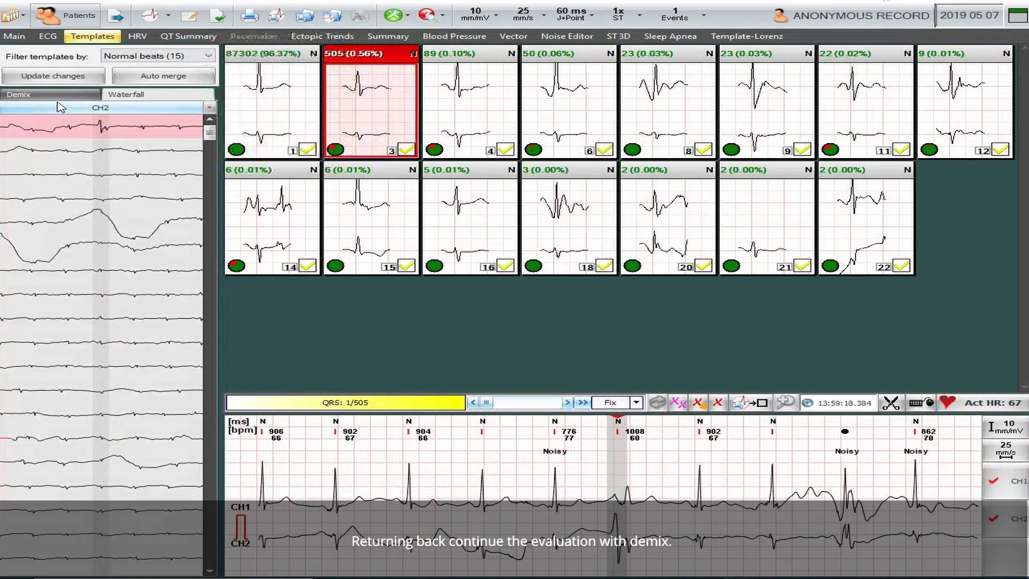
{"action": "left_click", "coordinate": [54, 96]}
{"action": "left_click", "coordinate": [475, 120]}
{"action": "left_click", "coordinate": [575, 125]}
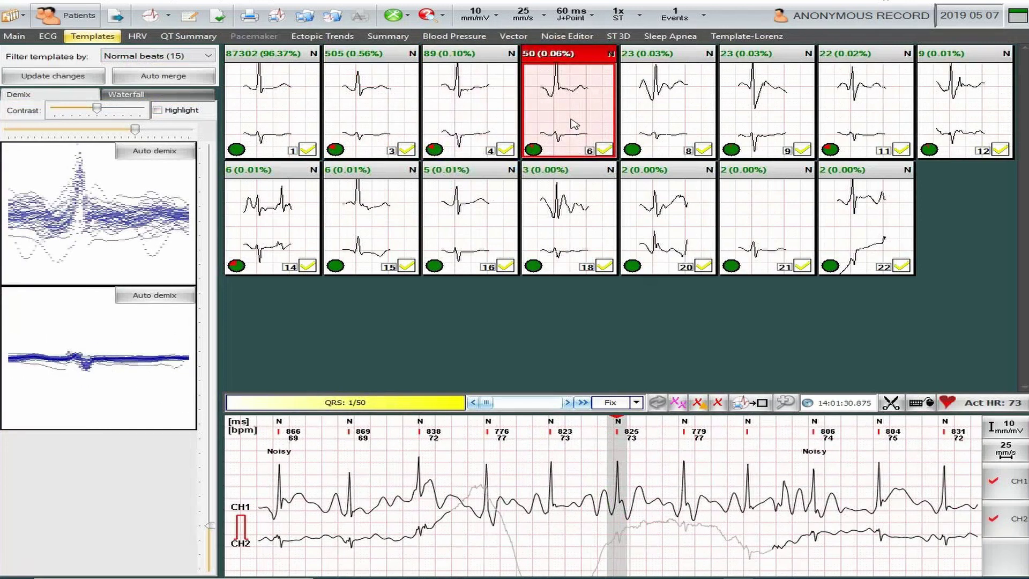
{"action": "left_click", "coordinate": [663, 125]}
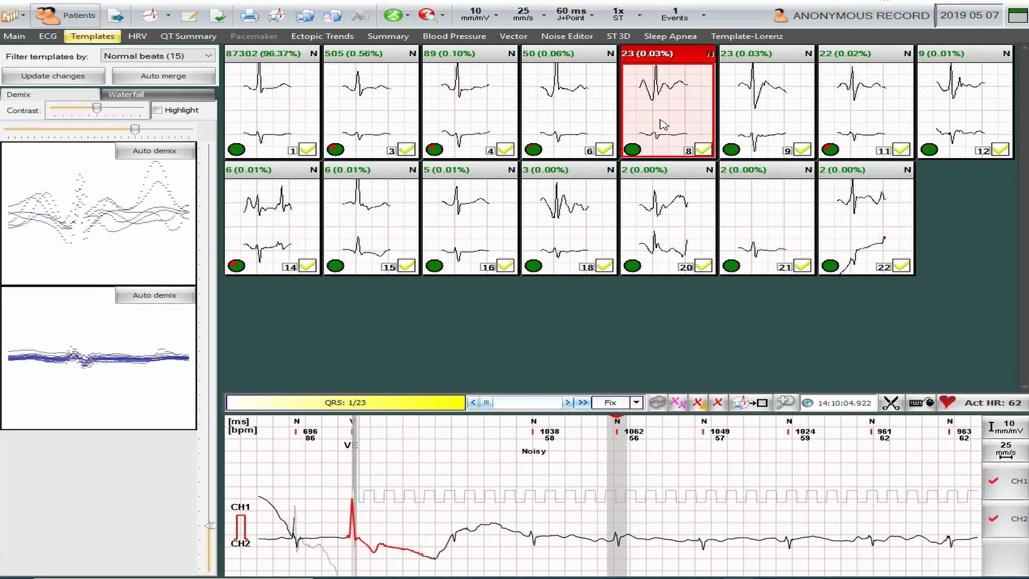
{"action": "left_click", "coordinate": [876, 235]}
{"action": "left_click", "coordinate": [771, 230]}
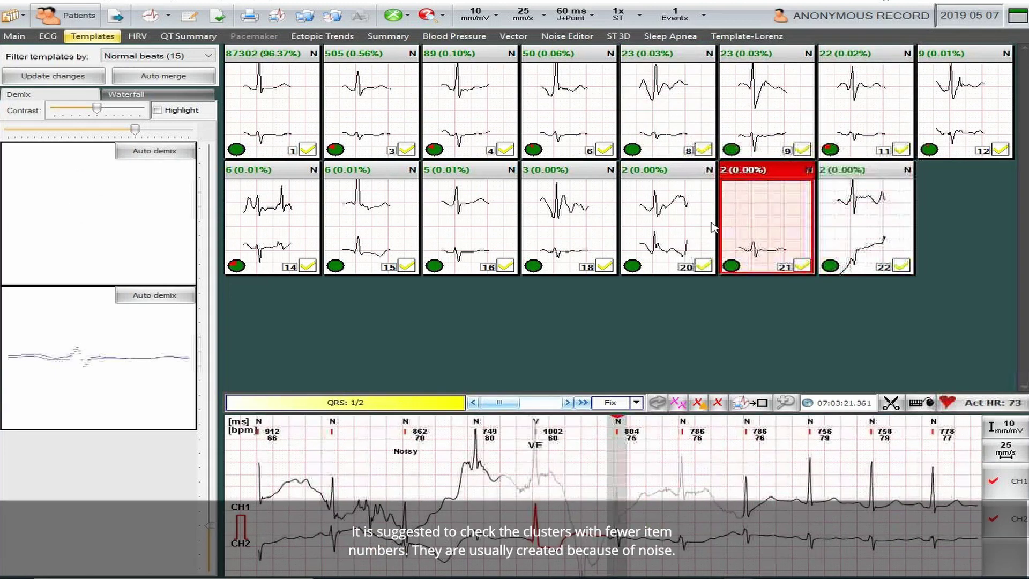
{"action": "left_click", "coordinate": [676, 224]}
{"action": "left_click", "coordinate": [568, 231]}
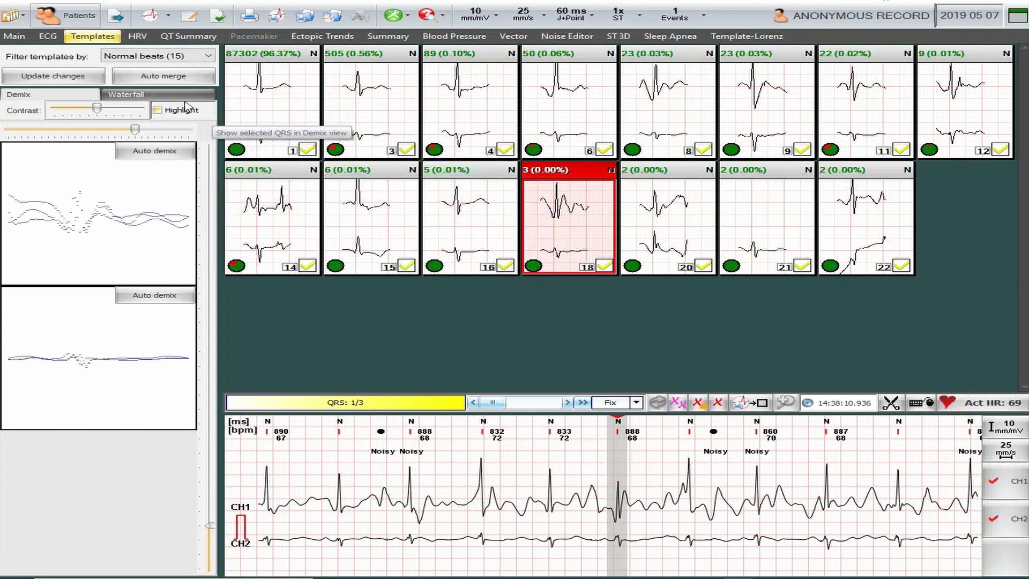
- Examine the beats of templates 22, 21, 20, 18 and 16 in the Waterfall view
{"action": "left_click", "coordinate": [128, 94]}
{"action": "left_click", "coordinate": [862, 231]}
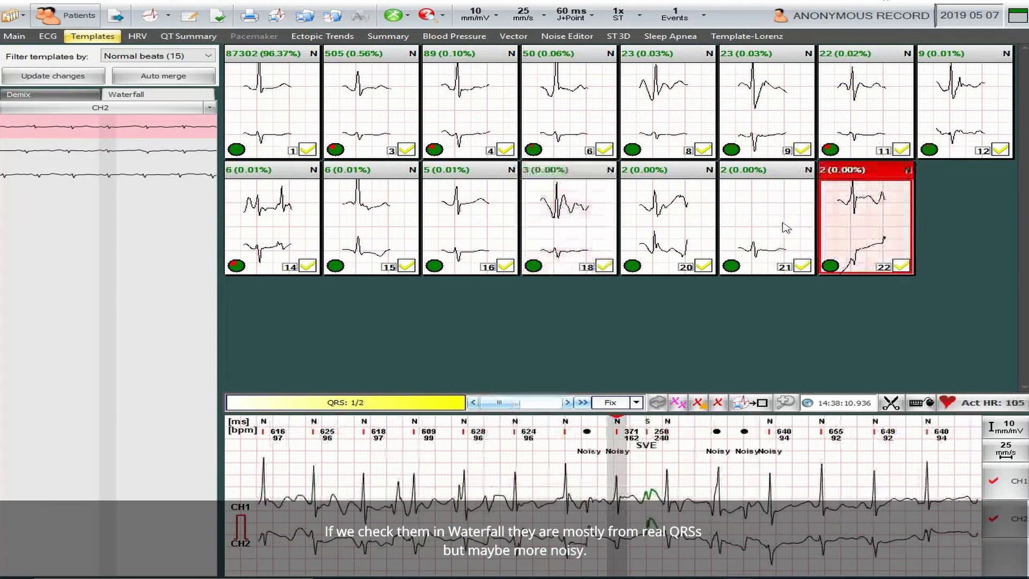
{"action": "left_click", "coordinate": [770, 225]}
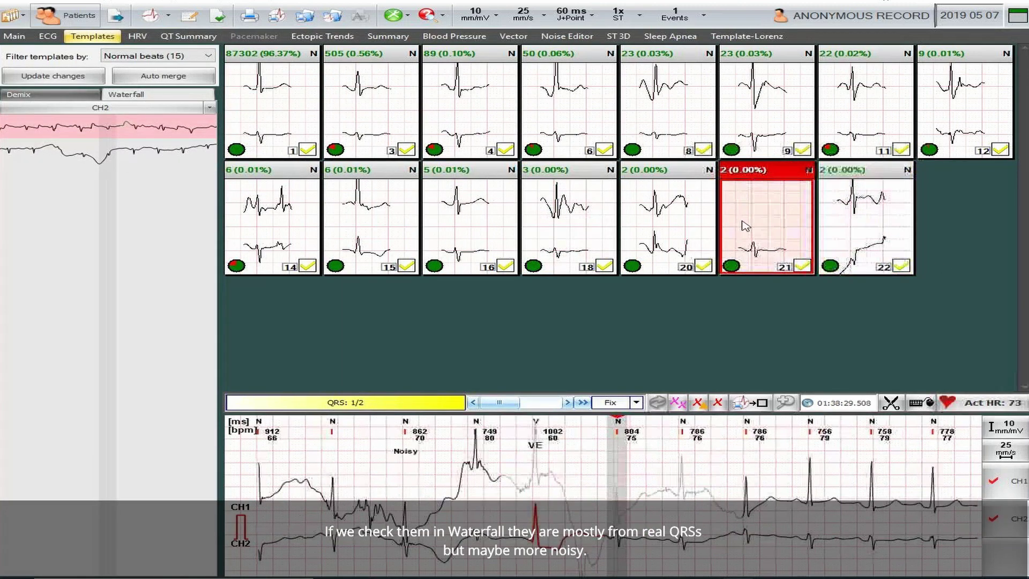
{"action": "left_click", "coordinate": [671, 230]}
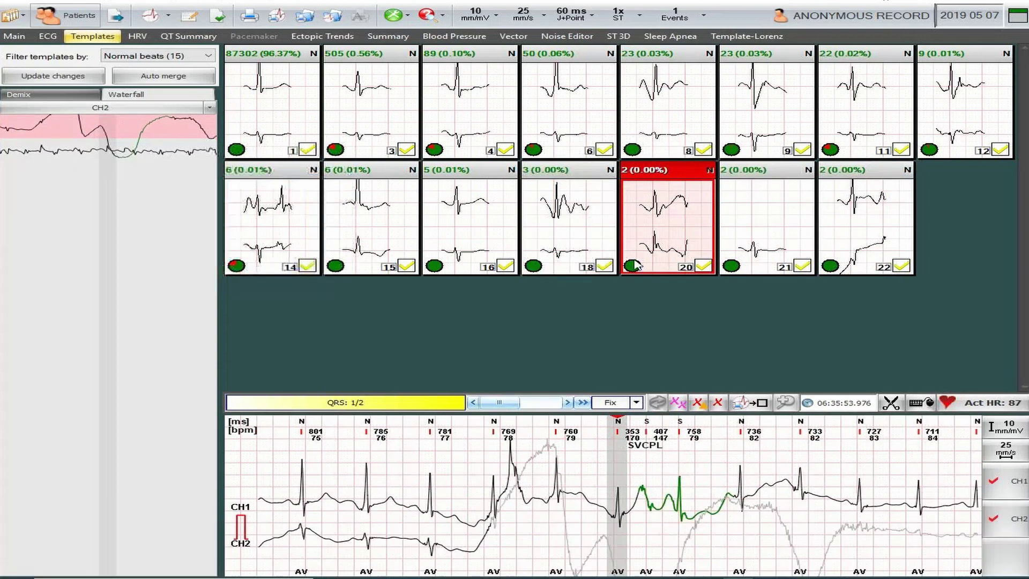
{"action": "left_click", "coordinate": [576, 234]}
{"action": "left_click", "coordinate": [480, 238]}
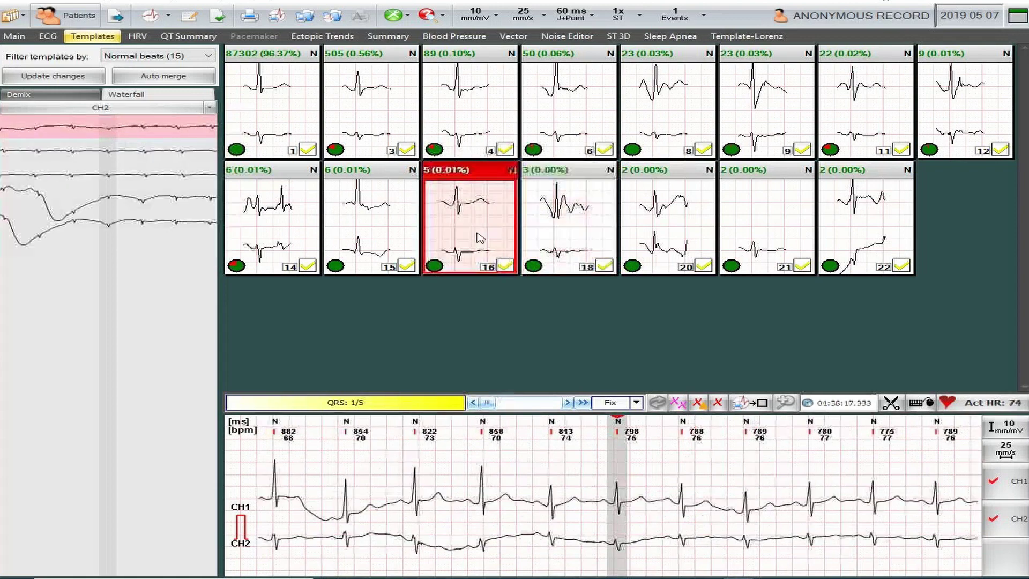
- Reclassify the last three beats of template 15, with upright CH2 peaks, as Ventricular
{"action": "left_click", "coordinate": [377, 215]}
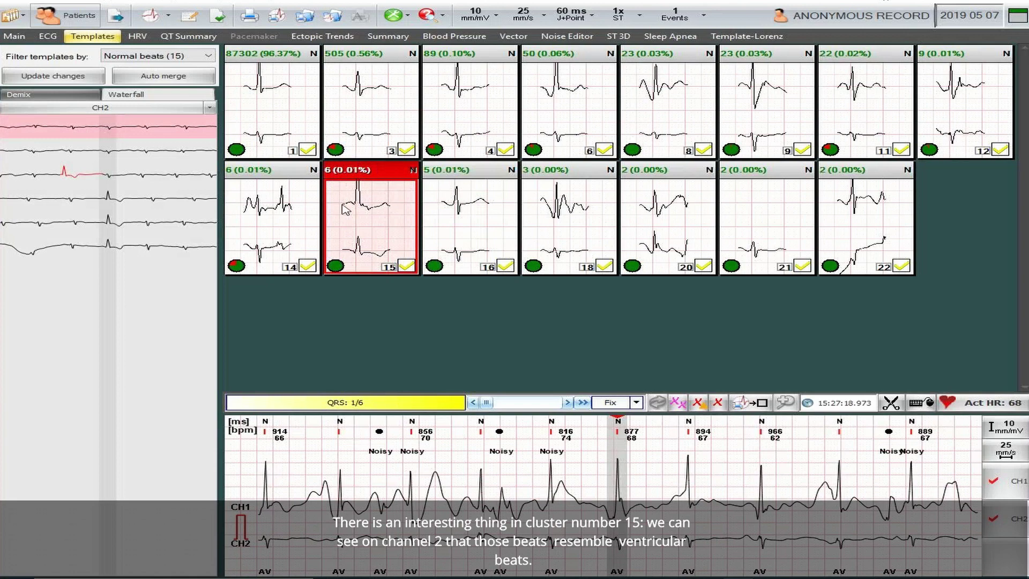
{"action": "left_click", "coordinate": [111, 201]}
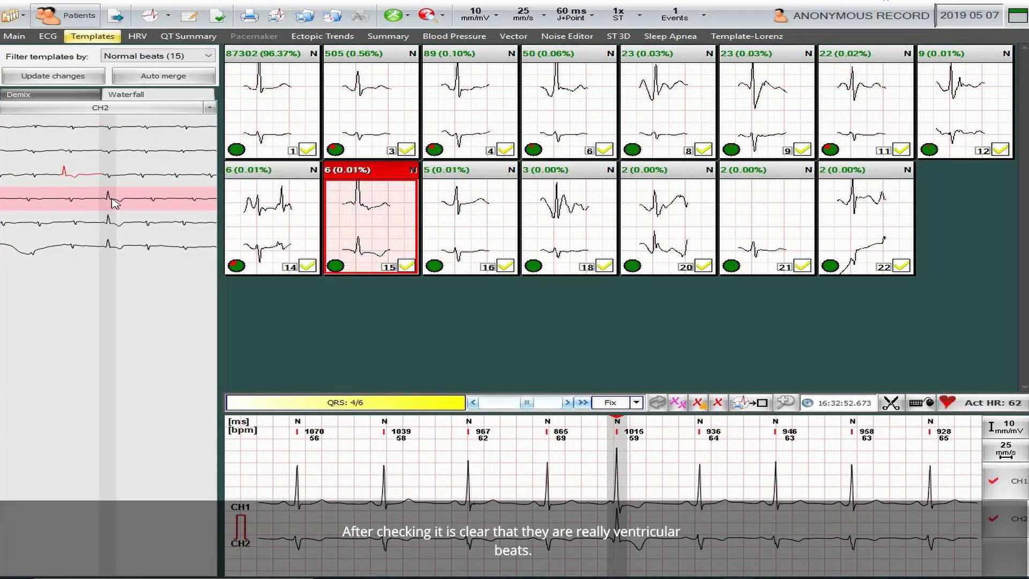
{"action": "left_click", "coordinate": [113, 225]}
{"action": "left_click", "coordinate": [112, 248], "text": "ctrl"}
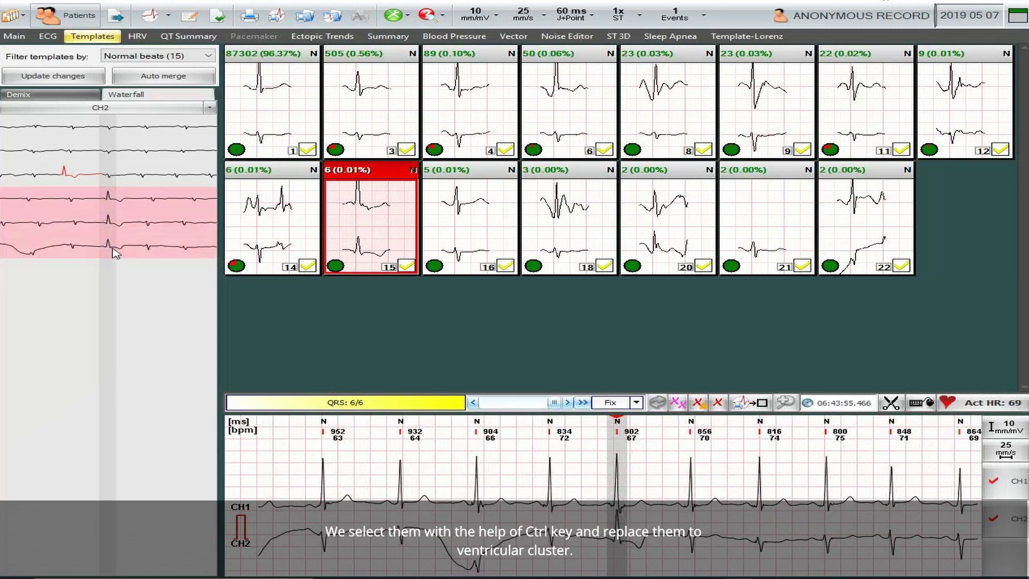
{"action": "right_click", "coordinate": [114, 229]}
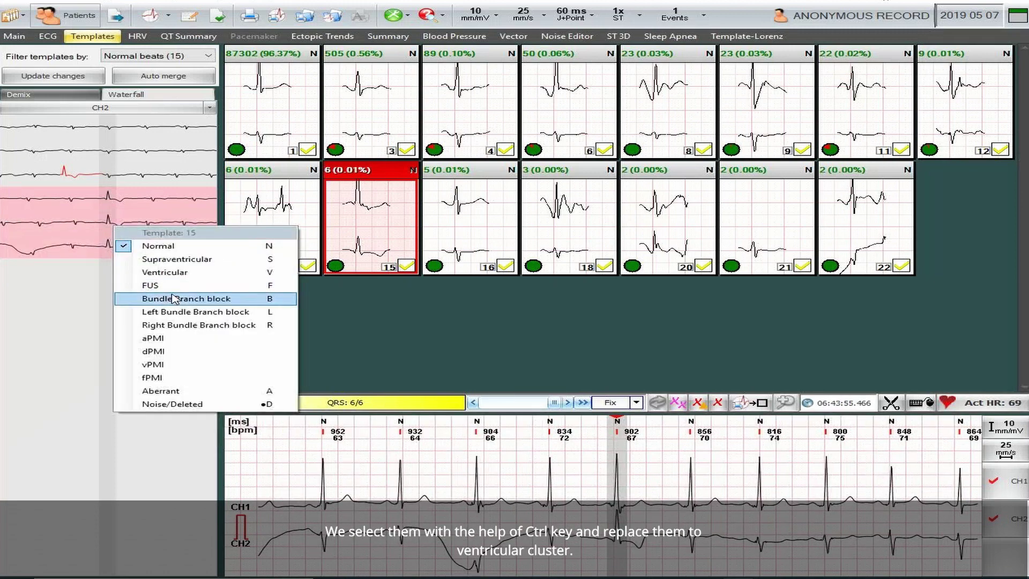
{"action": "left_click", "coordinate": [182, 276]}
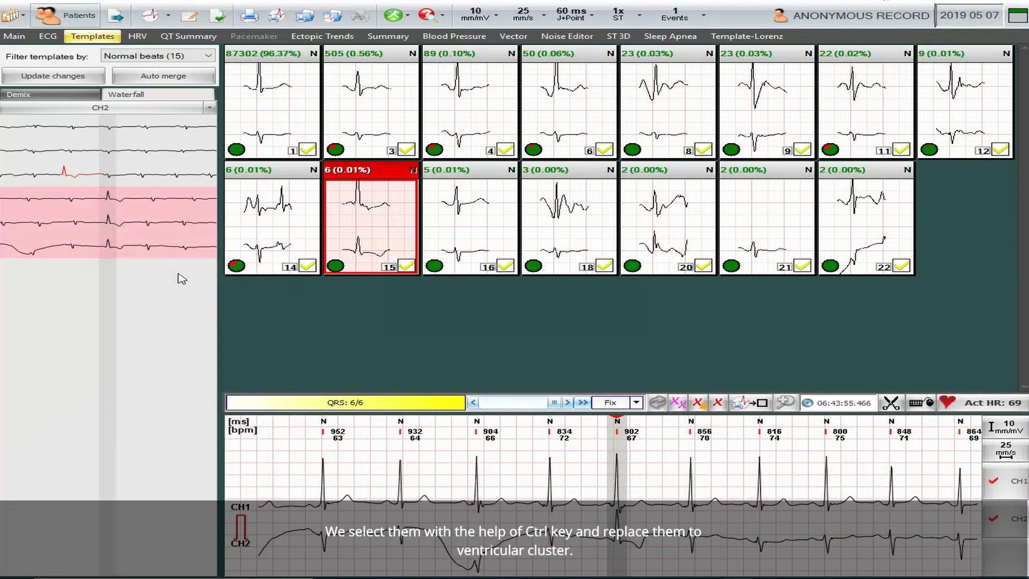
- Mark the first two beats of template 14 as Noise/Deleted
{"action": "left_click", "coordinate": [276, 244]}
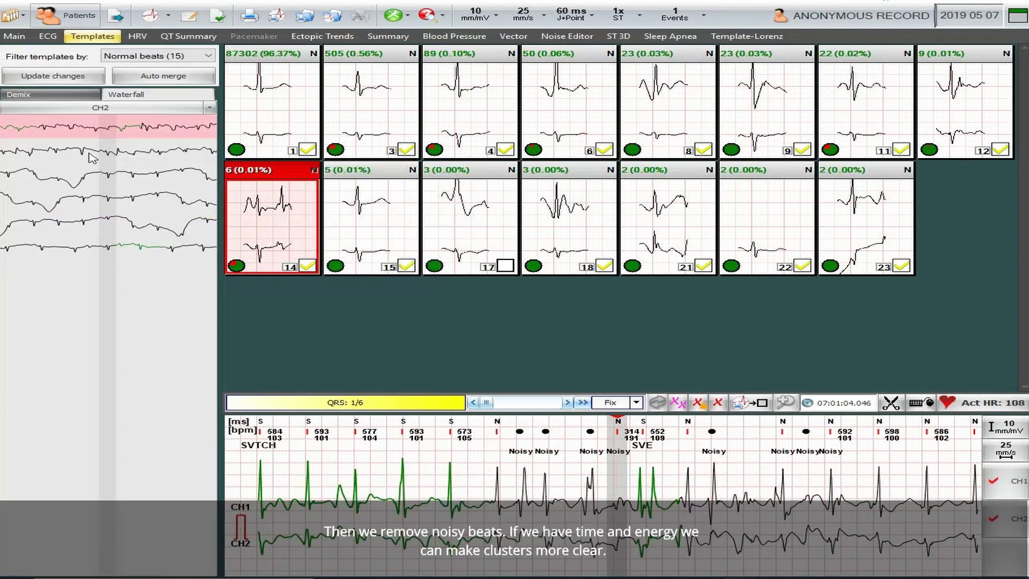
{"action": "left_click", "coordinate": [111, 153]}
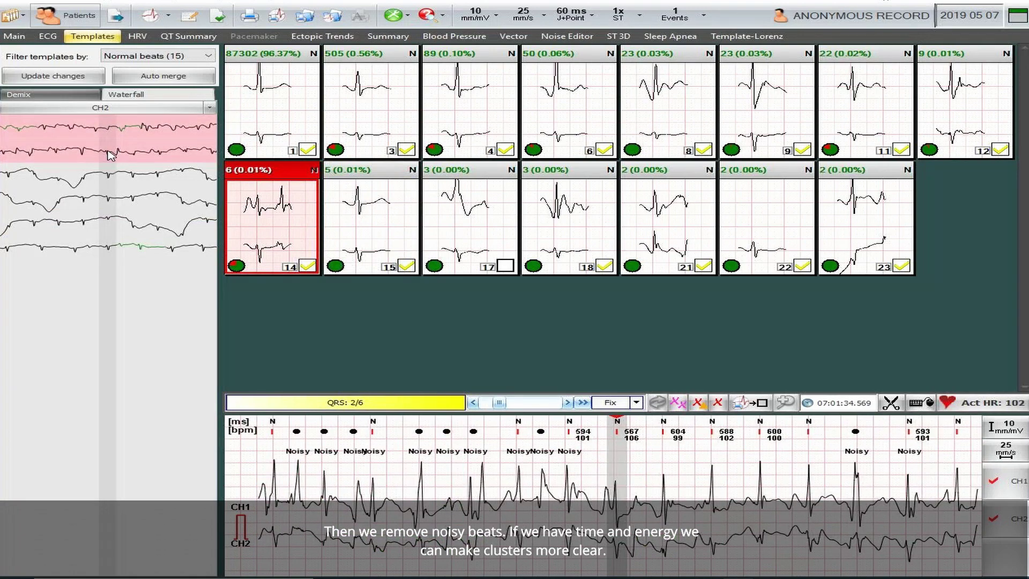
{"action": "right_click", "coordinate": [111, 154]}
{"action": "left_click", "coordinate": [194, 331]}
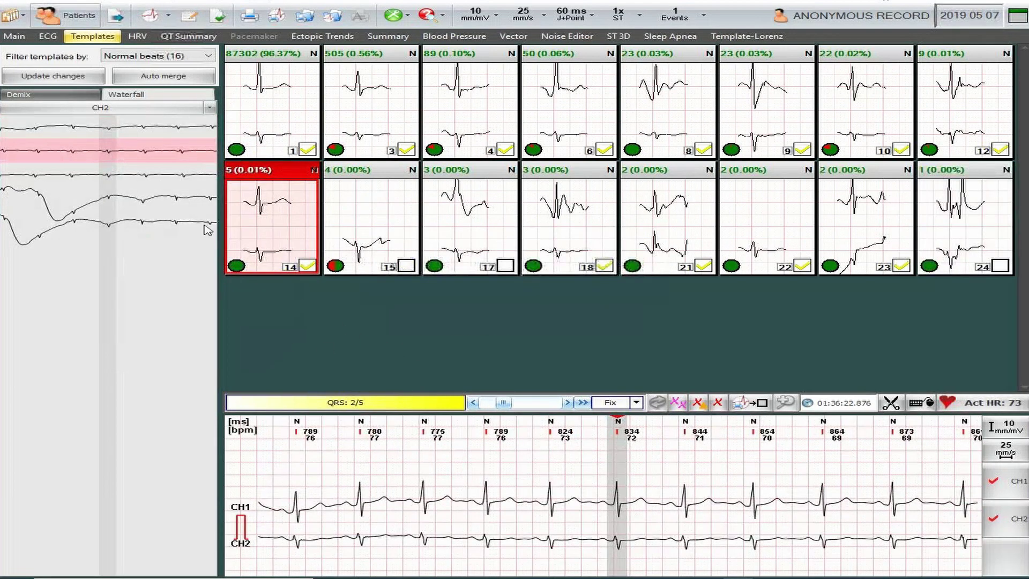
- Check the beats of template 12 and auto merge the normal beat templates
{"action": "left_click", "coordinate": [970, 108]}
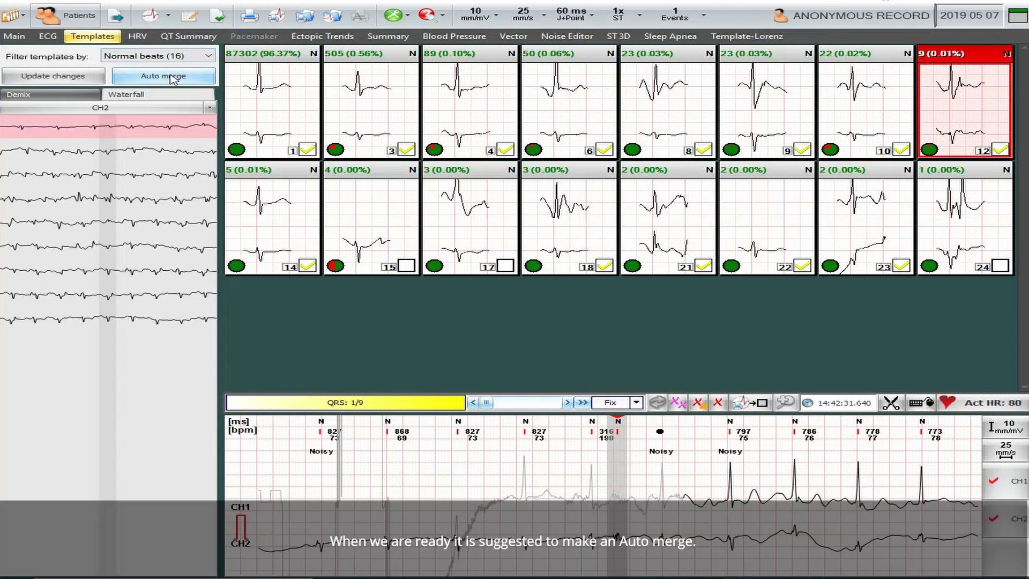
{"action": "left_click", "coordinate": [171, 76]}
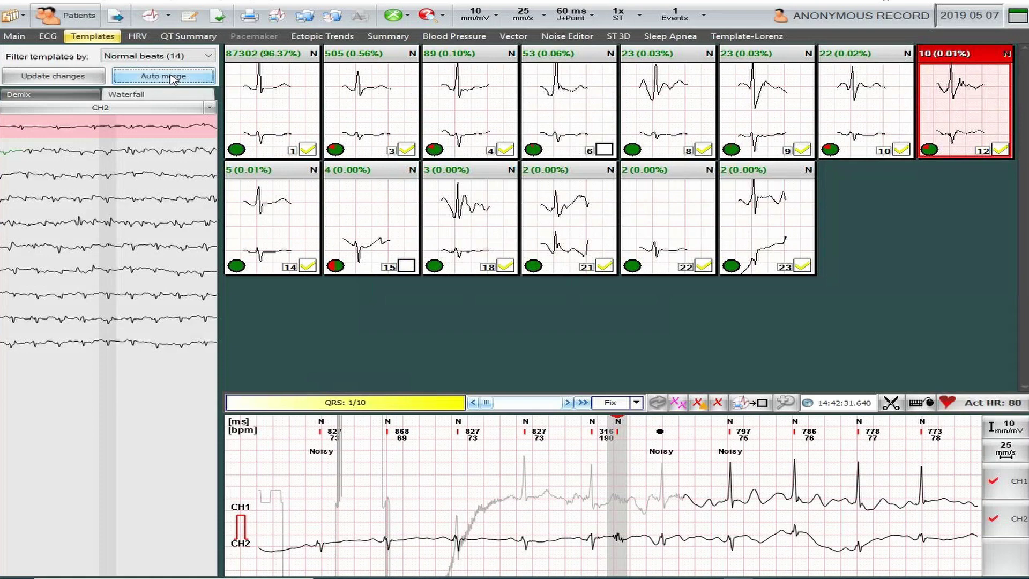
{"action": "left_click", "coordinate": [172, 78]}
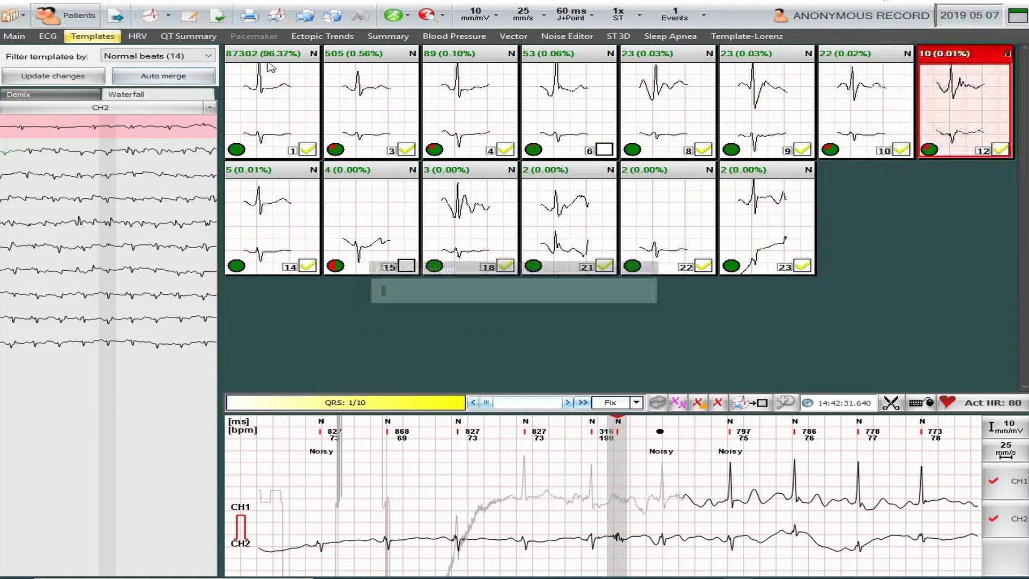
- Filter the templates to SVES beats and show the beat of template 26 in the Waterfall view
{"action": "left_click", "coordinate": [202, 56]}
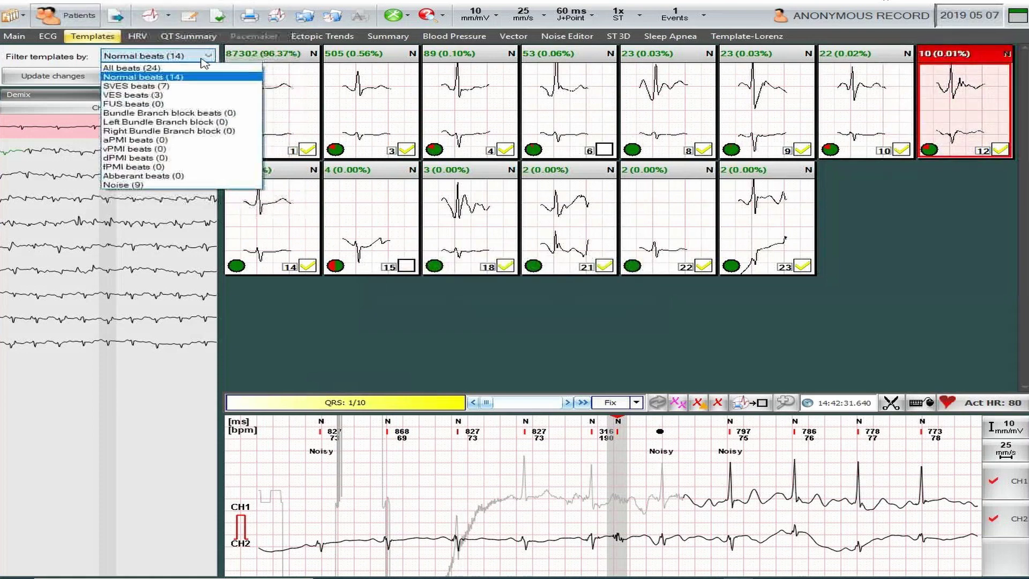
{"action": "left_click", "coordinate": [143, 86]}
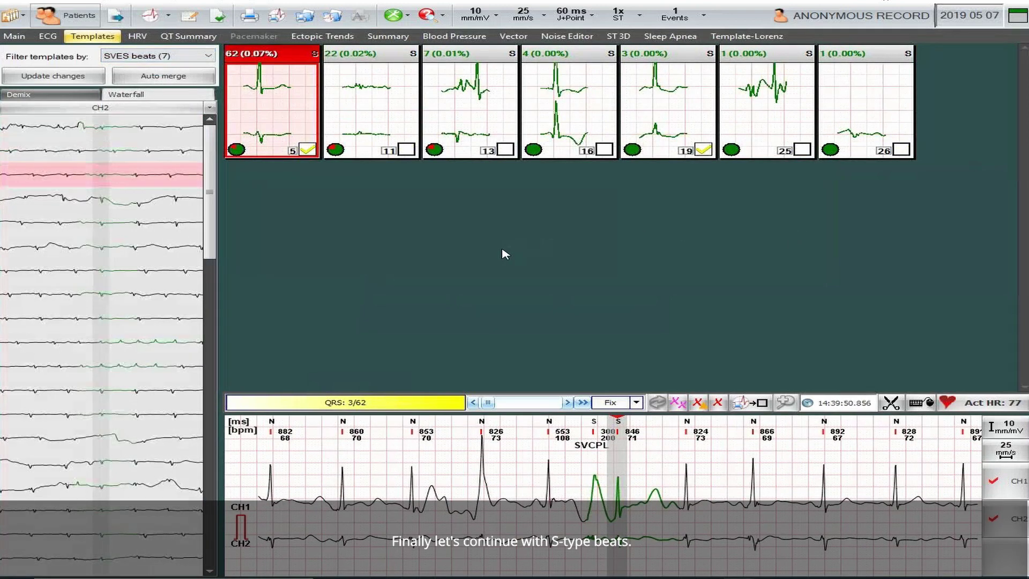
{"action": "left_click", "coordinate": [61, 99]}
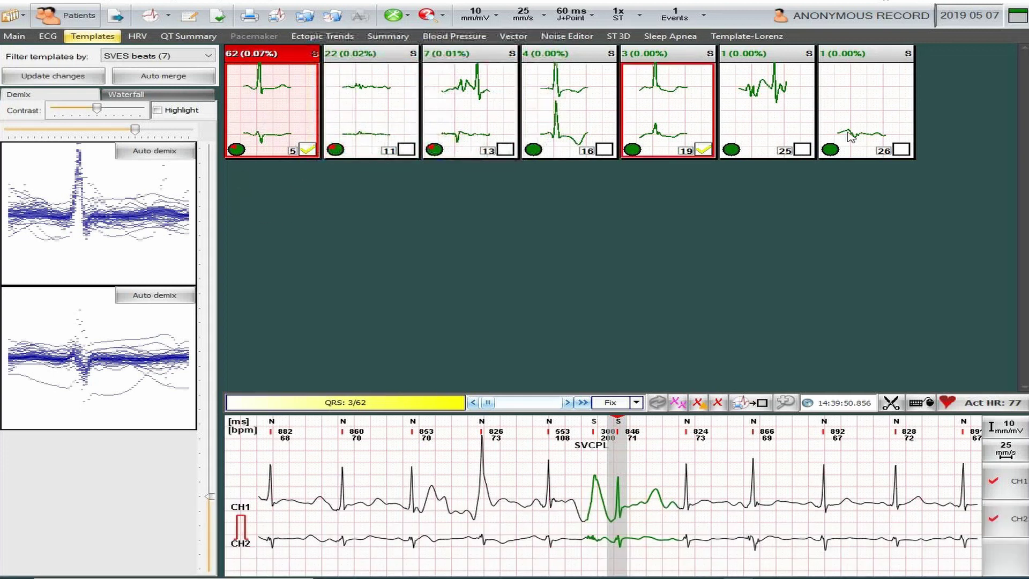
{"action": "left_click", "coordinate": [870, 104]}
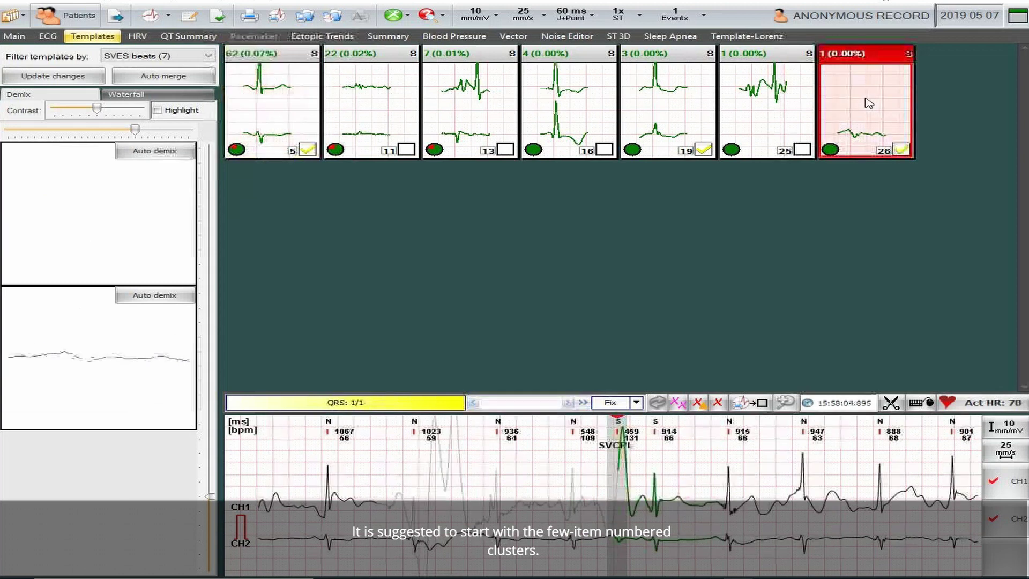
{"action": "left_click", "coordinate": [127, 95]}
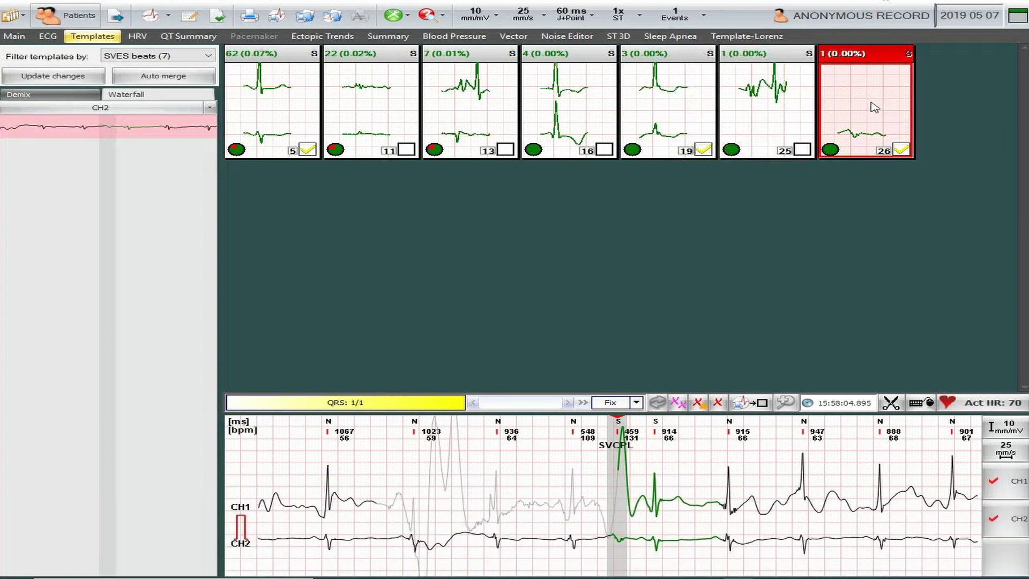
- Mark SVES templates 25 and 26 together as Noise/Deleted
{"action": "left_click", "coordinate": [777, 105], "text": "ctrl"}
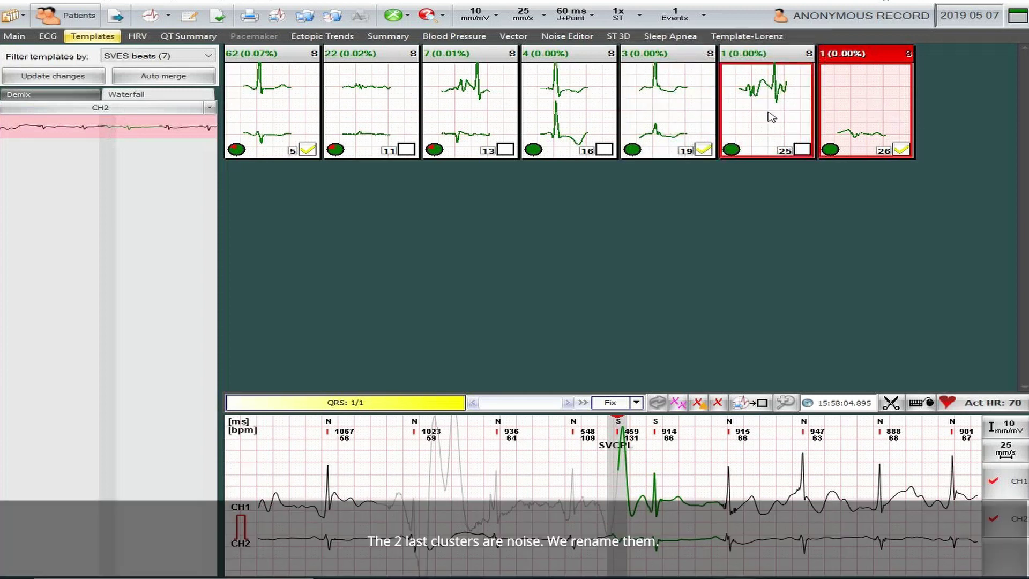
{"action": "left_click", "coordinate": [772, 117]}
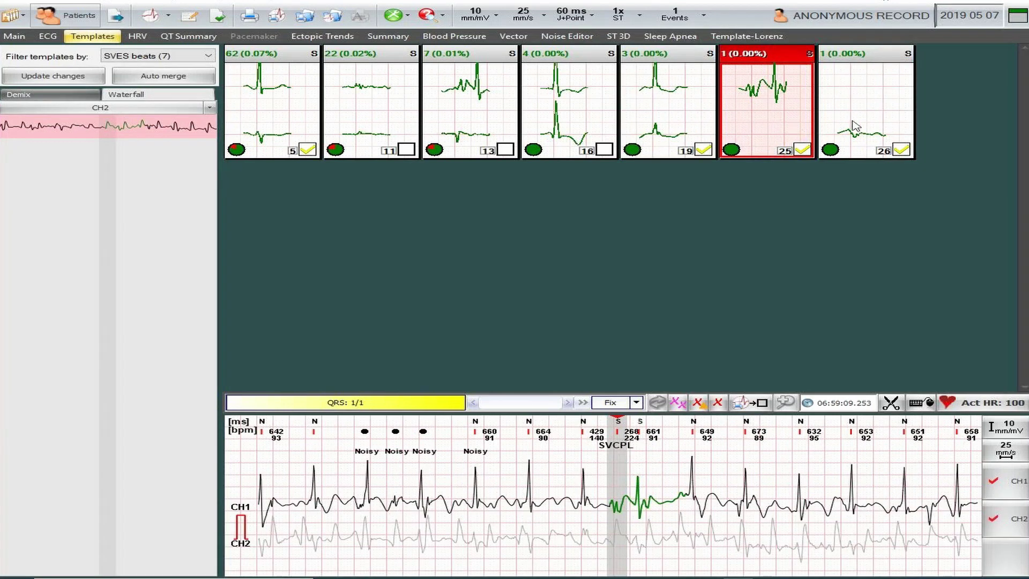
{"action": "left_click", "coordinate": [870, 128], "text": "ctrl"}
{"action": "right_click", "coordinate": [868, 123]}
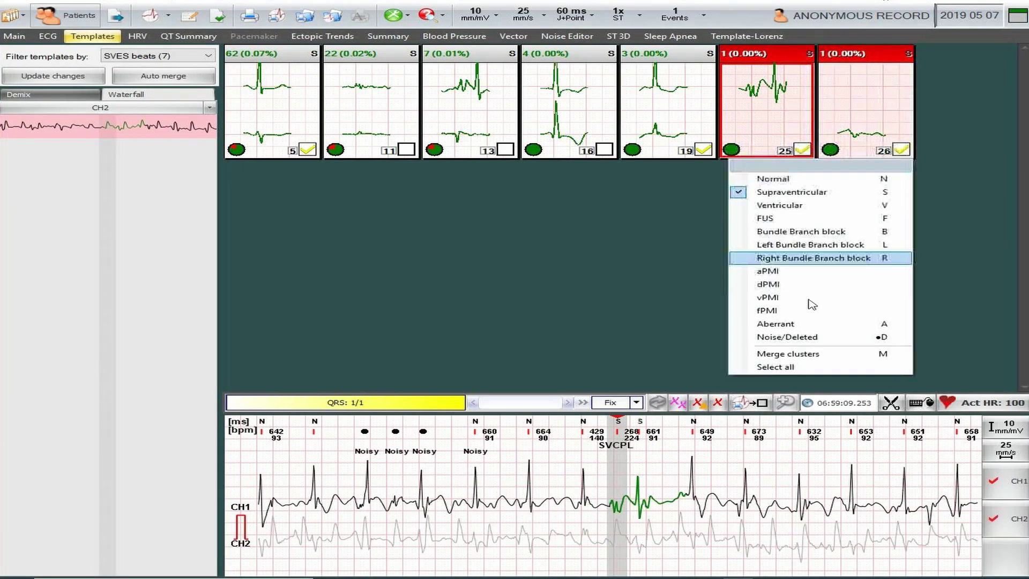
{"action": "left_click", "coordinate": [809, 338]}
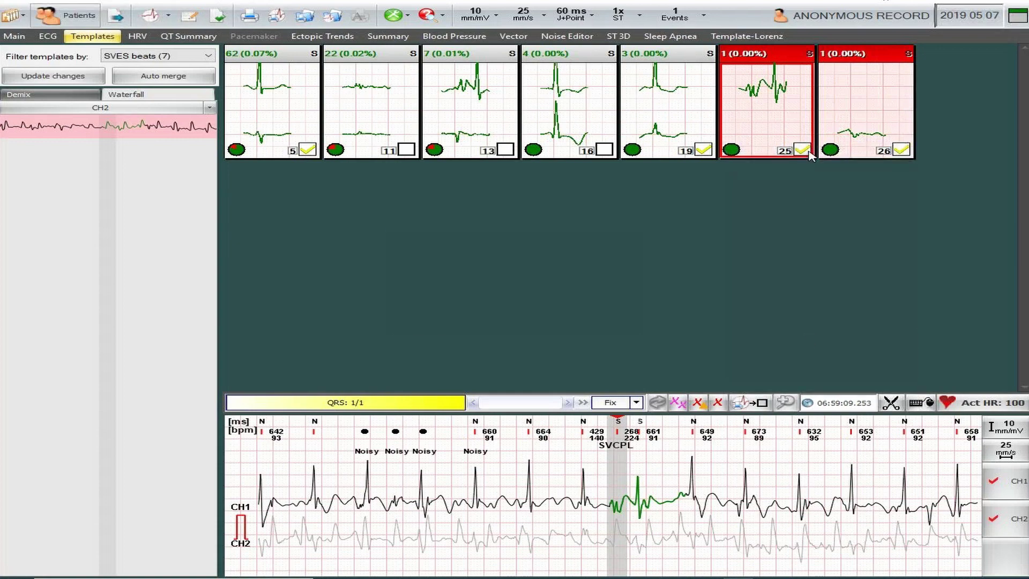
- Check the beats of the three-beat SVES template and reclassify all of template 16 as Ventricular
{"action": "left_click", "coordinate": [668, 114]}
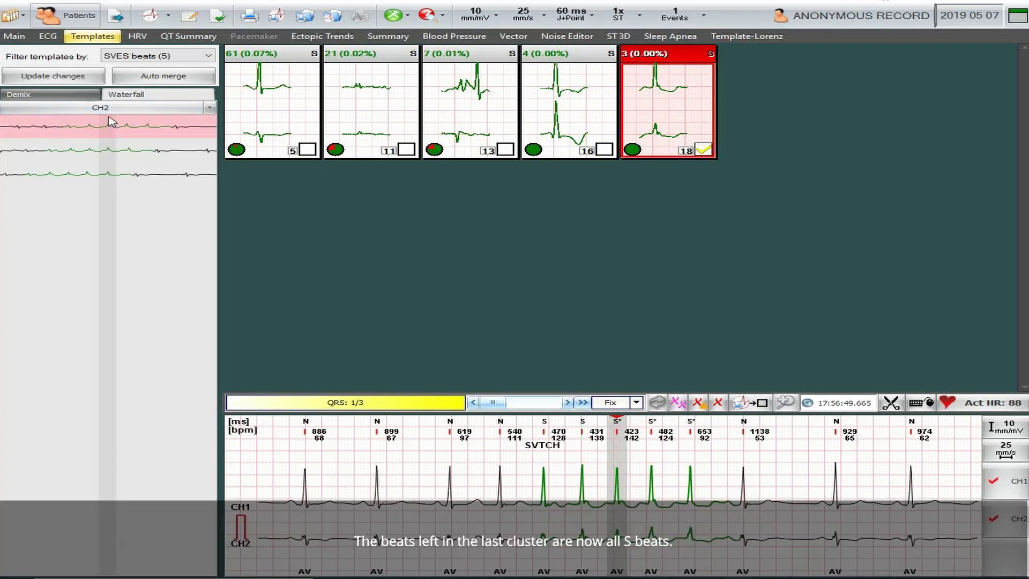
{"action": "left_click", "coordinate": [557, 119]}
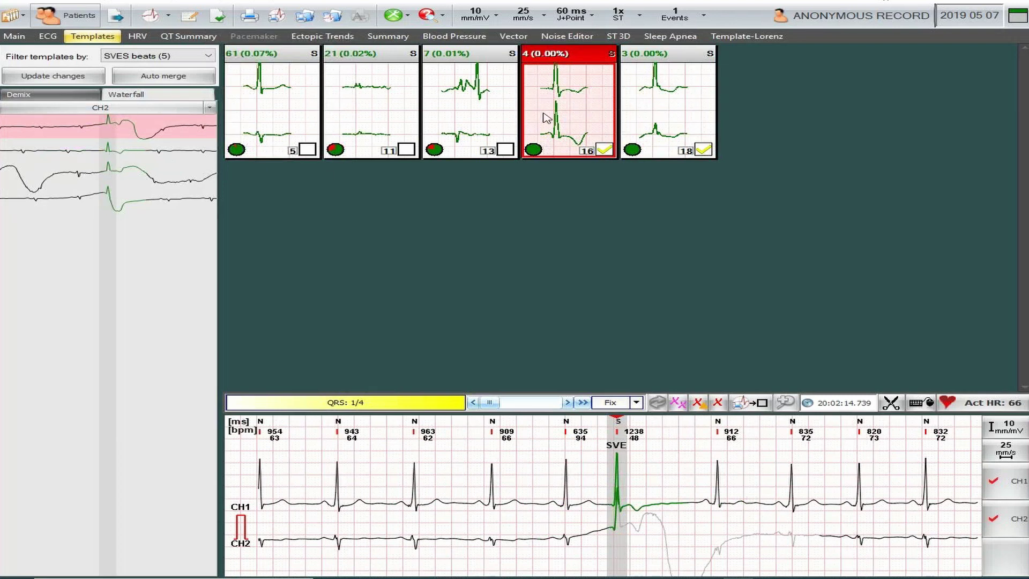
{"action": "right_click", "coordinate": [590, 118]}
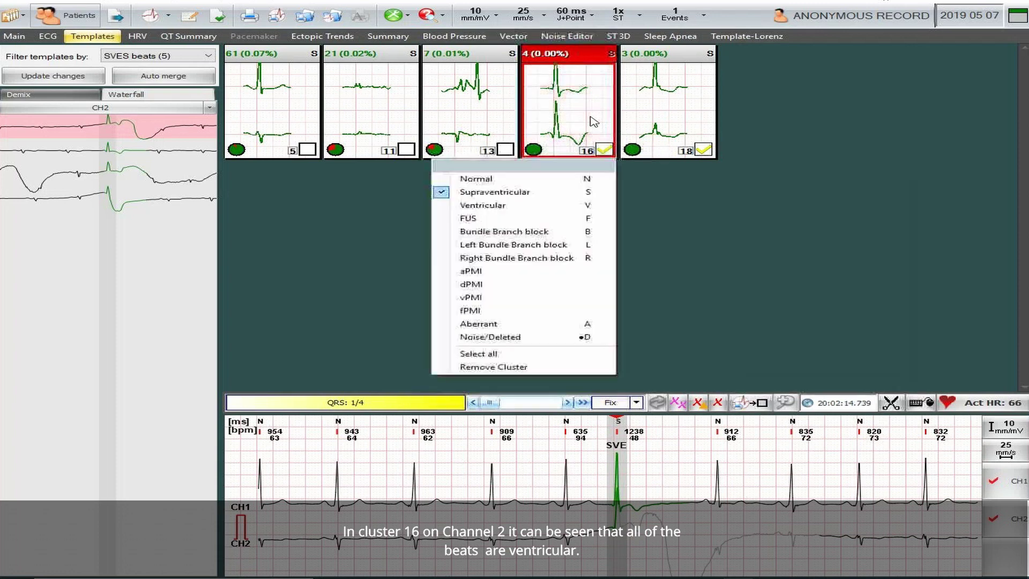
{"action": "left_click", "coordinate": [497, 206]}
- Check the beats of template 13 and mark all seven as Noise/Deleted
{"action": "left_click", "coordinate": [469, 110]}
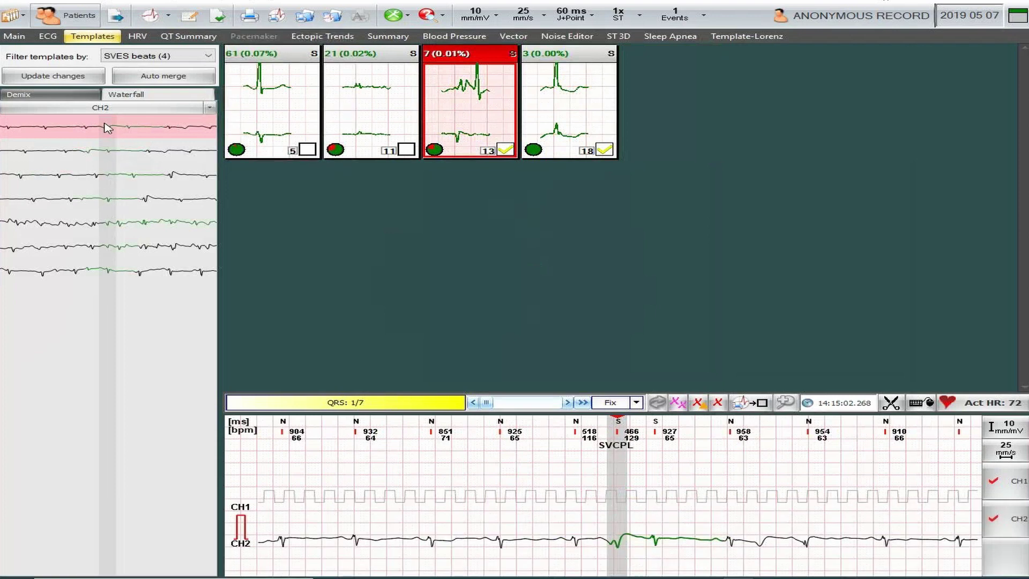
{"action": "left_click", "coordinate": [112, 157]}
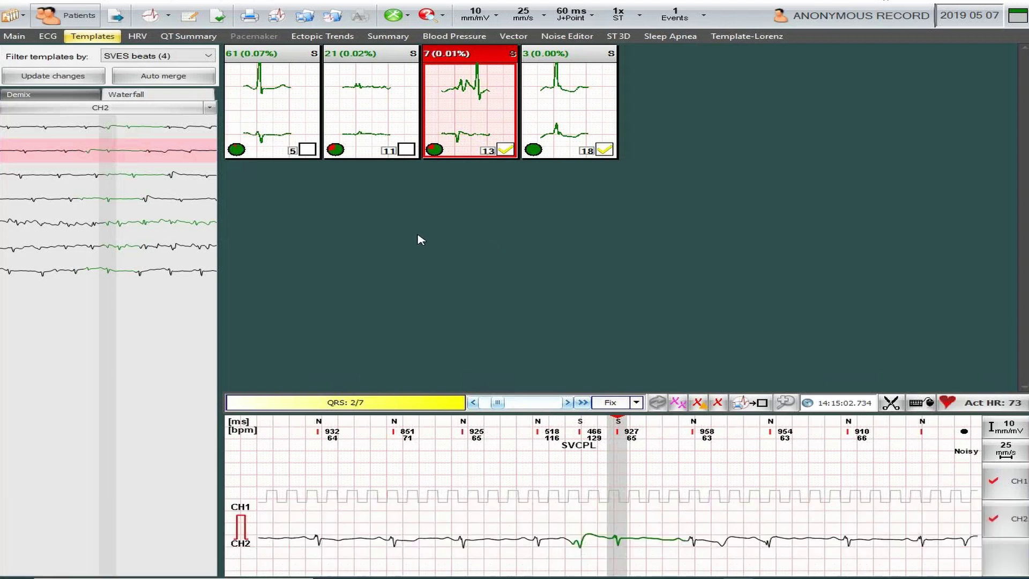
{"action": "left_click", "coordinate": [106, 130]}
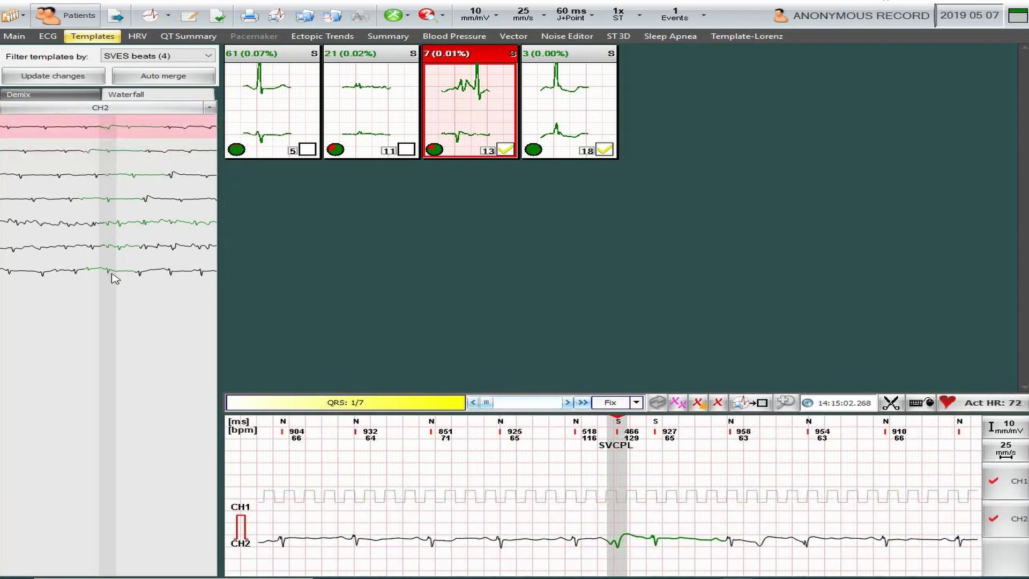
{"action": "left_click", "coordinate": [112, 271], "text": "shift"}
{"action": "right_click", "coordinate": [110, 272]}
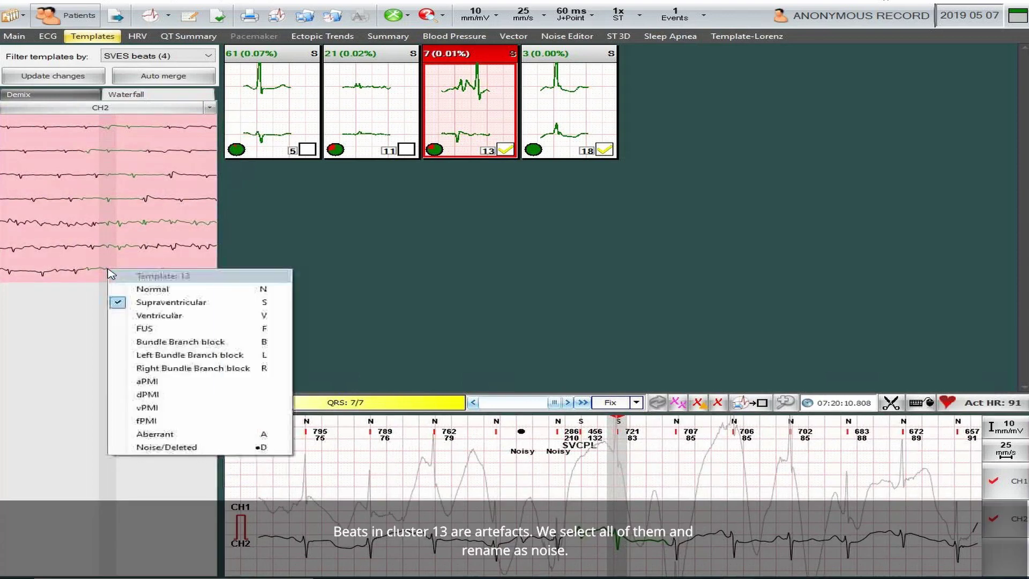
{"action": "left_click", "coordinate": [168, 452]}
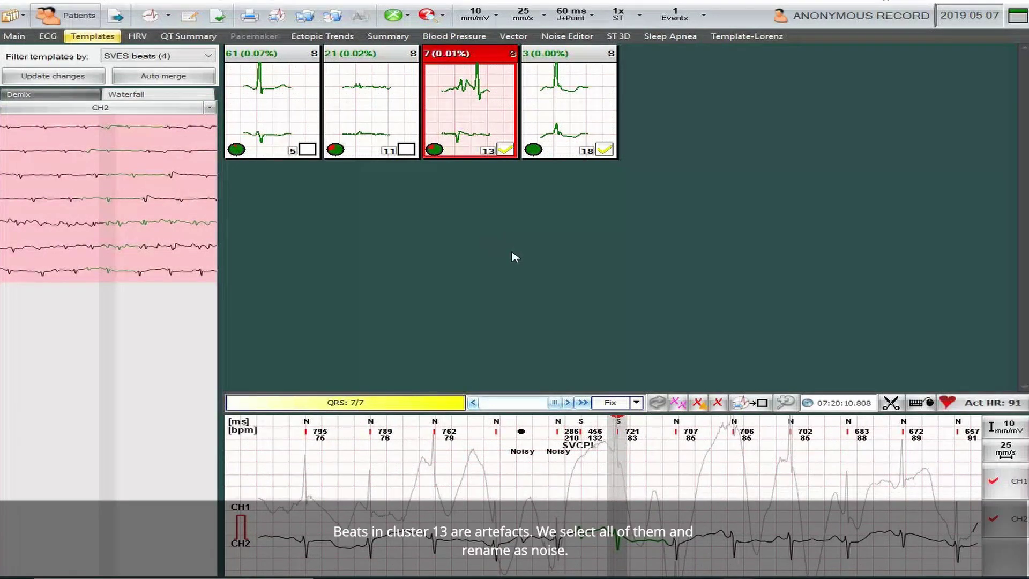
- Reclassify the last two beats of template 11 as Ventricular and mark the rest of the template as Noise/Deleted
{"action": "left_click", "coordinate": [351, 107]}
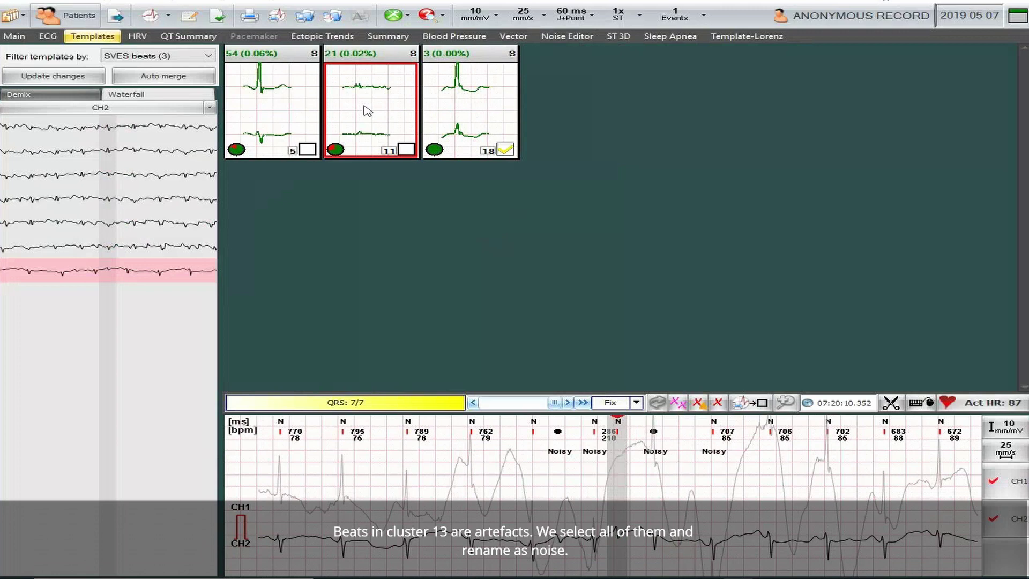
{"action": "left_click", "coordinate": [367, 111]}
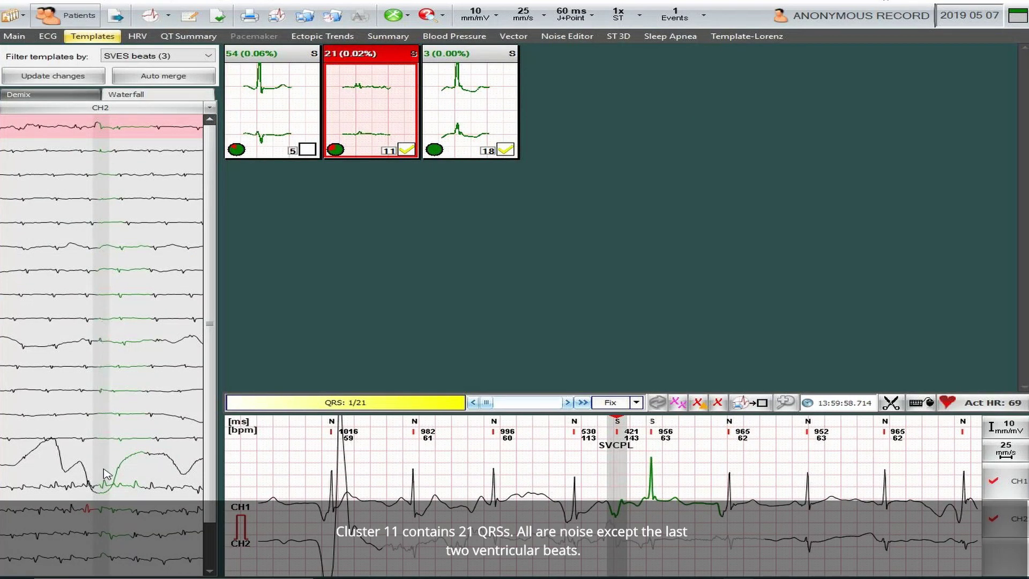
{"action": "left_click", "coordinate": [210, 569]}
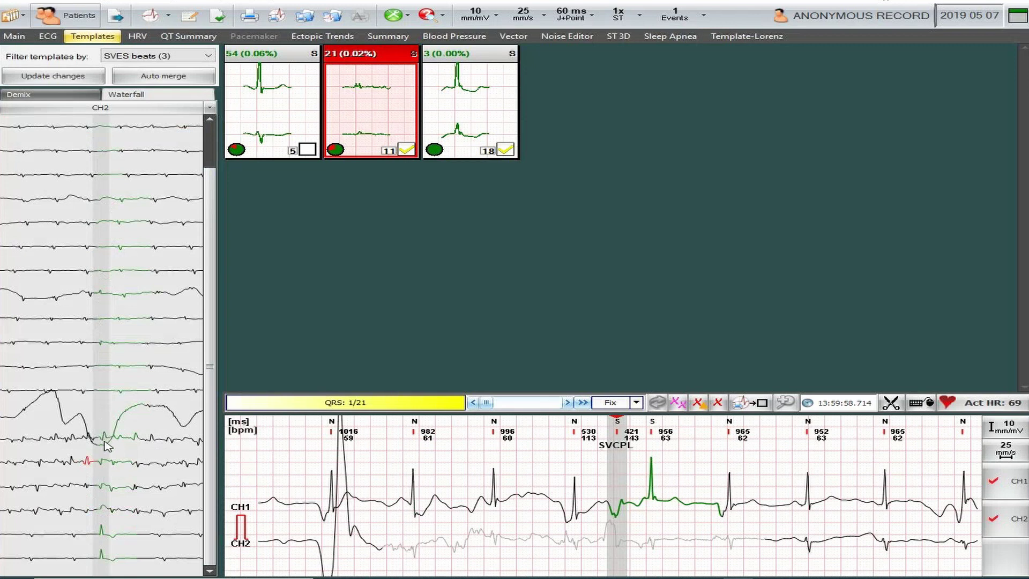
{"action": "left_click", "coordinate": [106, 536]}
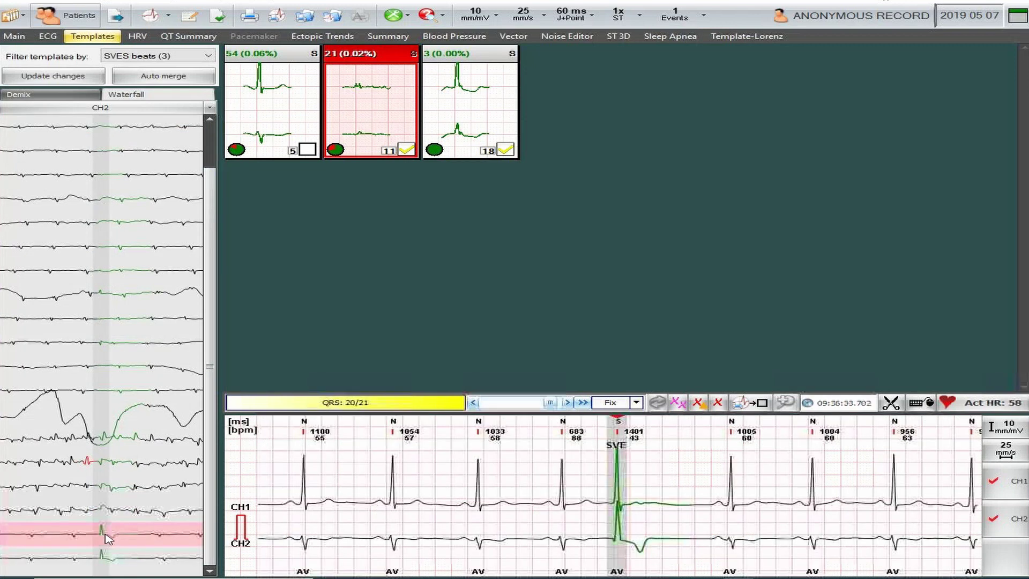
{"action": "left_click", "coordinate": [110, 561], "text": "ctrl"}
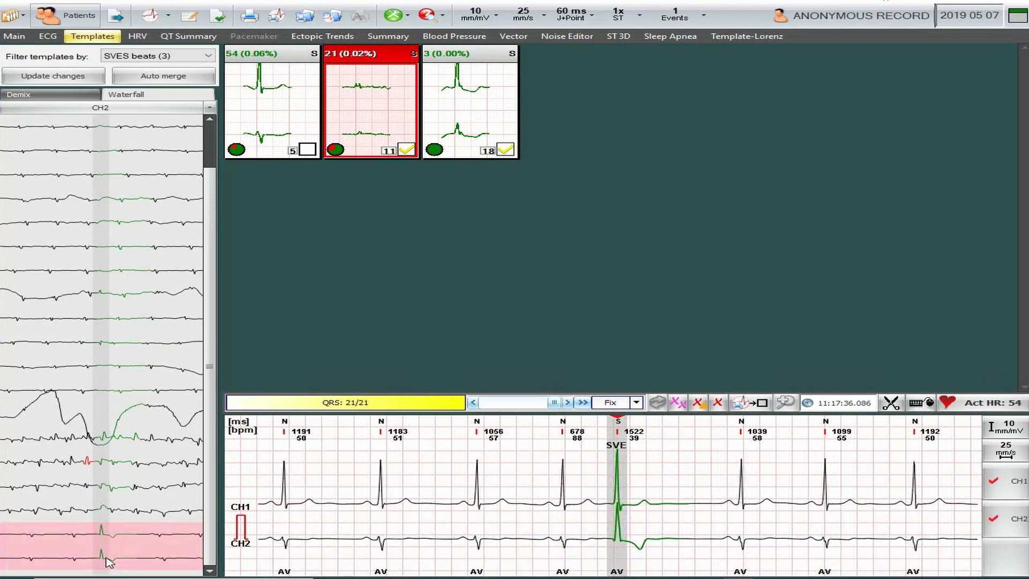
{"action": "right_click", "coordinate": [110, 560]}
{"action": "left_click", "coordinate": [168, 445]}
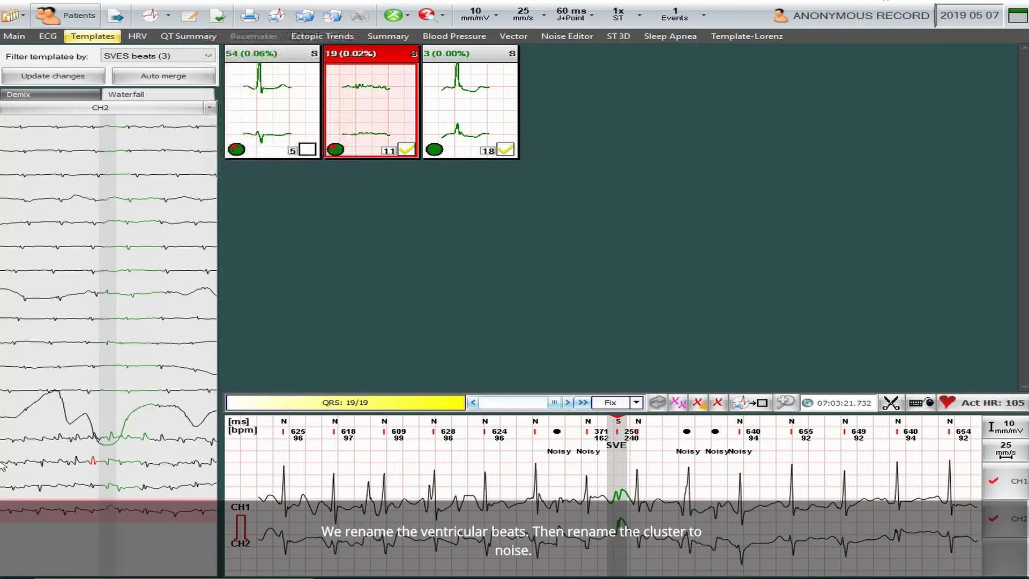
{"action": "right_click", "coordinate": [371, 119]}
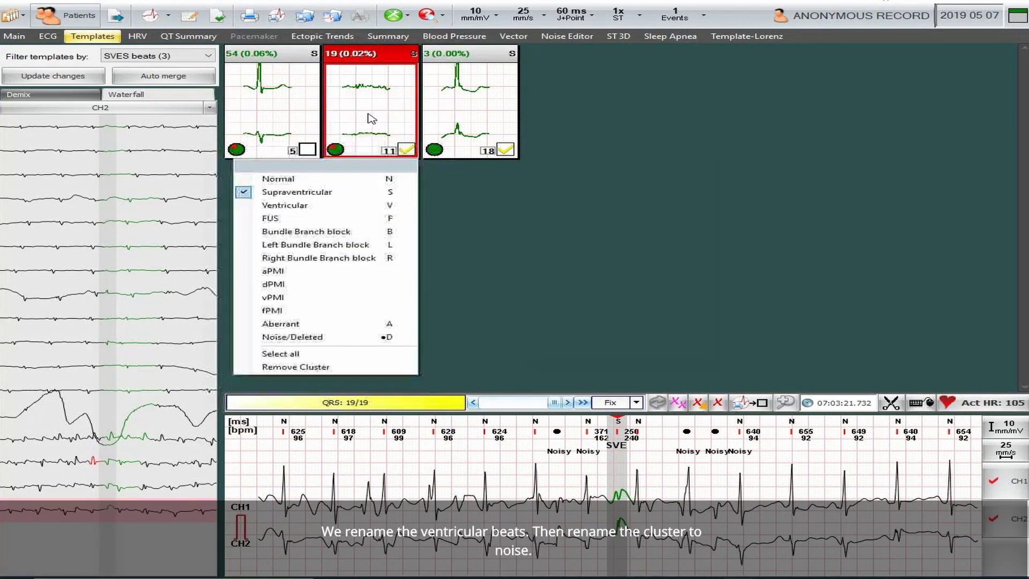
{"action": "left_click", "coordinate": [311, 337]}
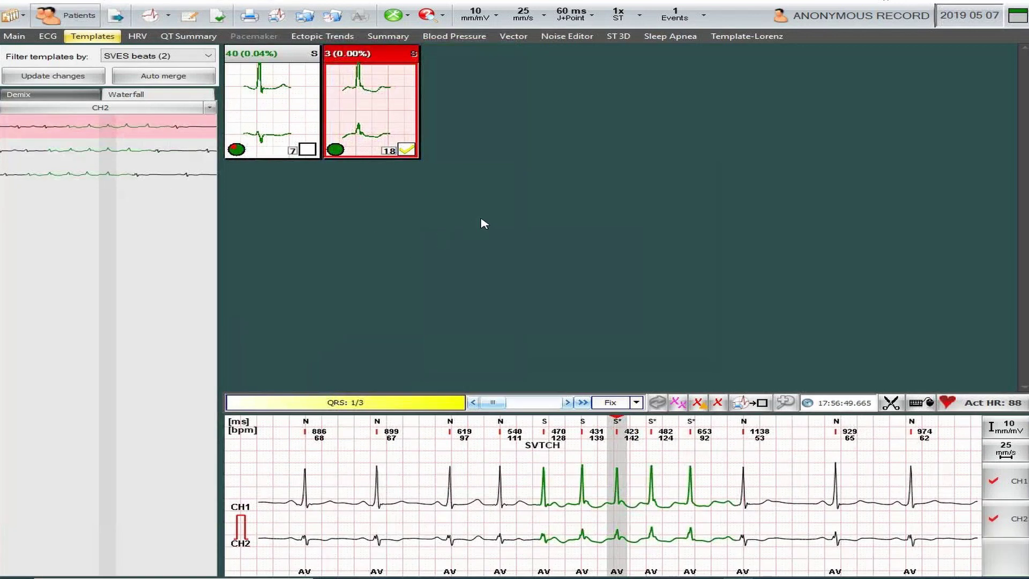
- Look through the whole beat list of template 7 for ventricular beats
{"action": "left_click", "coordinate": [275, 116]}
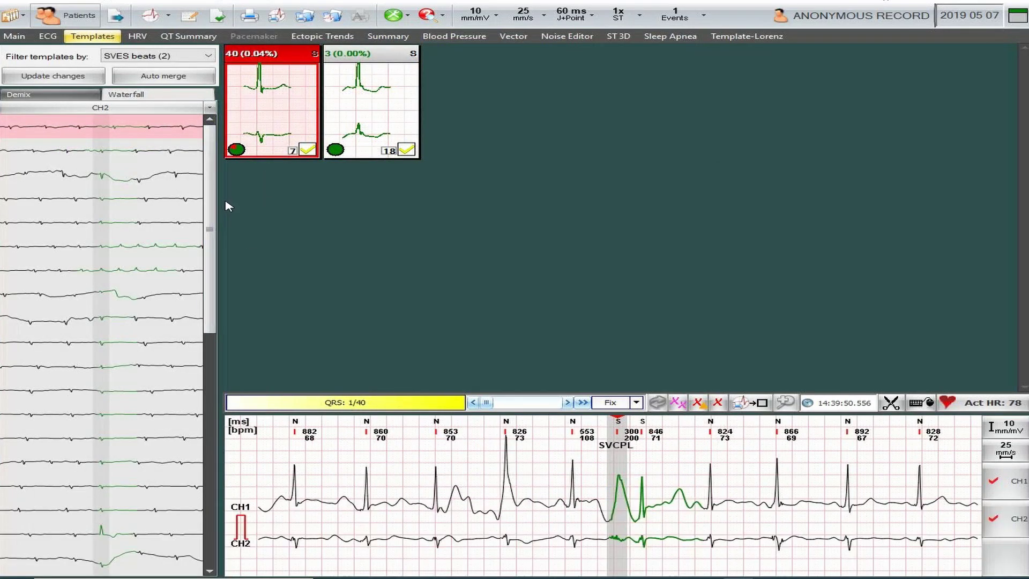
{"action": "left_click_drag", "start_coordinate": [214, 229], "coordinate": [211, 482]}
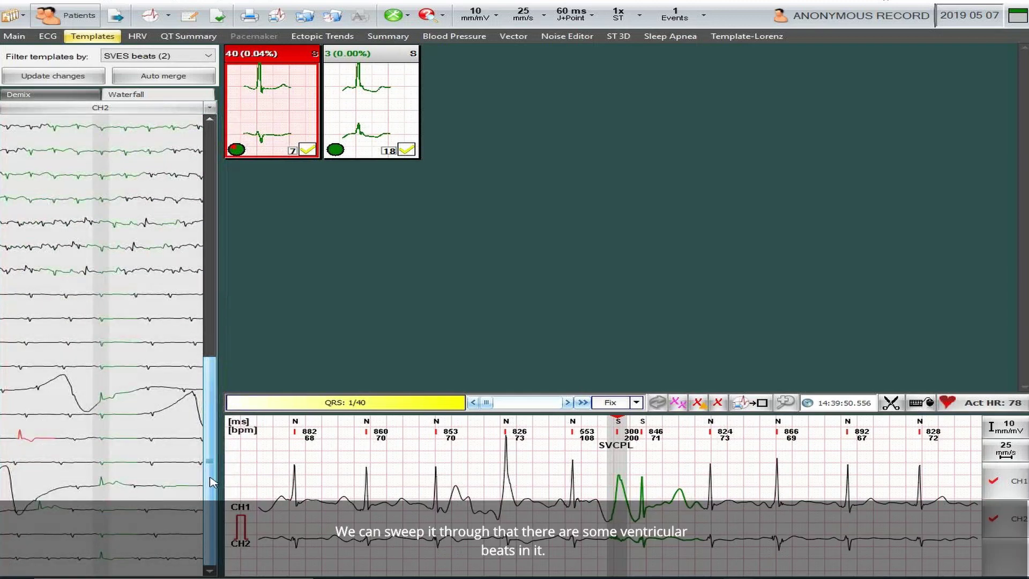
{"action": "left_click_drag", "start_coordinate": [213, 464], "coordinate": [223, 185]}
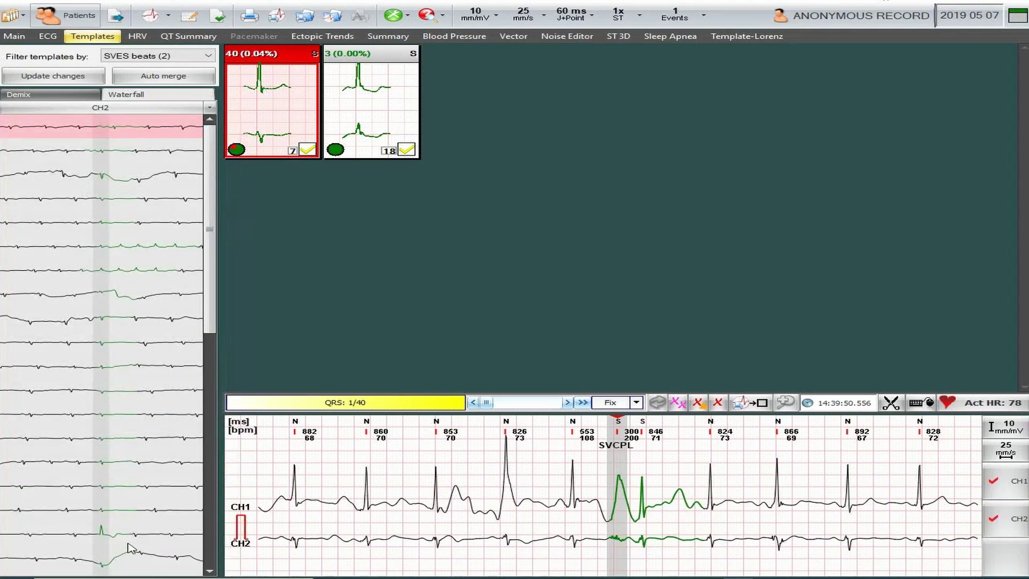
{"action": "left_click", "coordinate": [111, 536]}
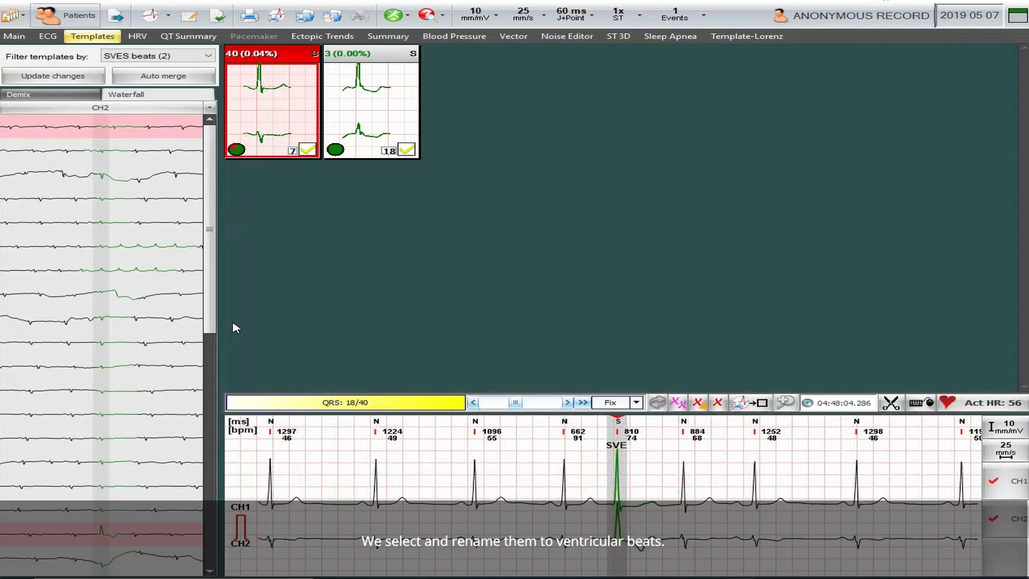
{"action": "left_click", "coordinate": [212, 551]}
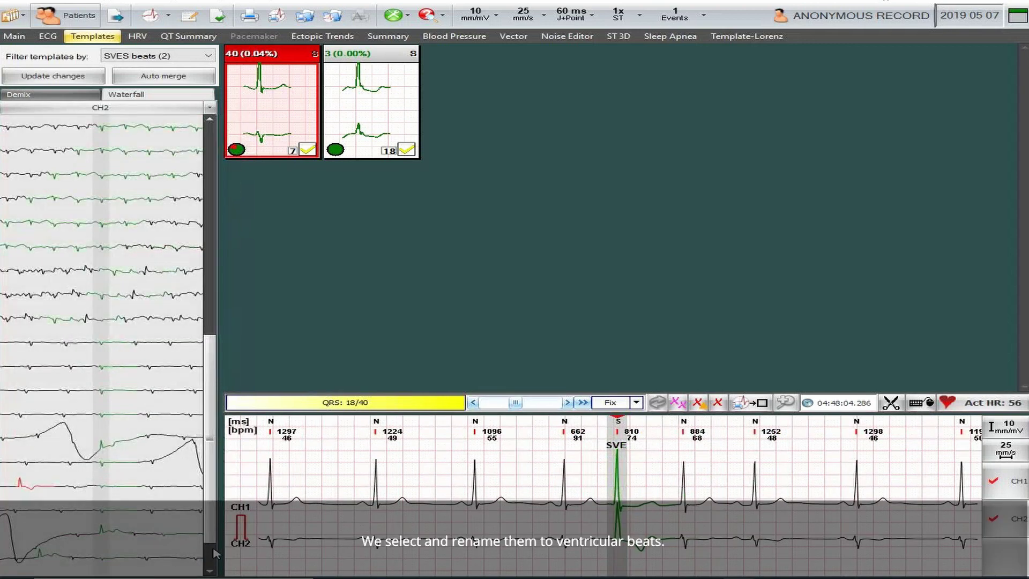
{"action": "left_click", "coordinate": [110, 452]}
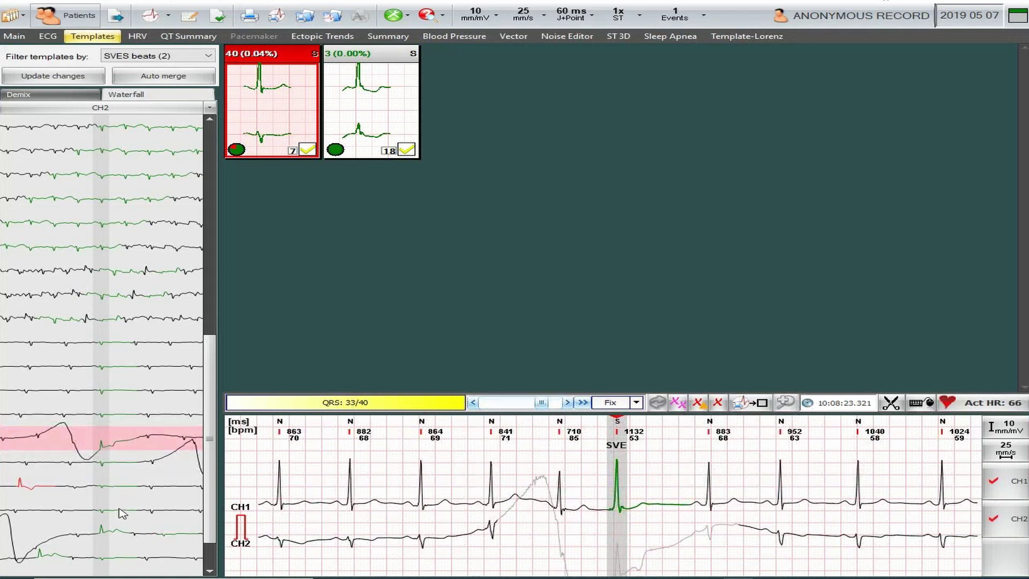
{"action": "left_click", "coordinate": [113, 534]}
{"action": "scroll", "coordinate": [215, 562], "scroll_direction": "down", "scroll_amount": 1}
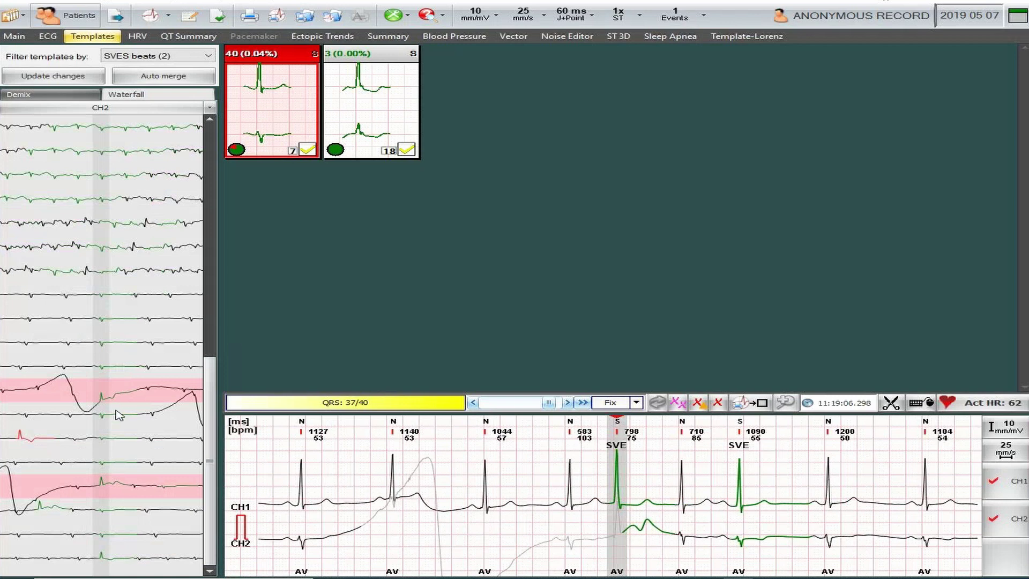
{"action": "left_click", "coordinate": [101, 484]}
{"action": "left_click", "coordinate": [100, 539]}
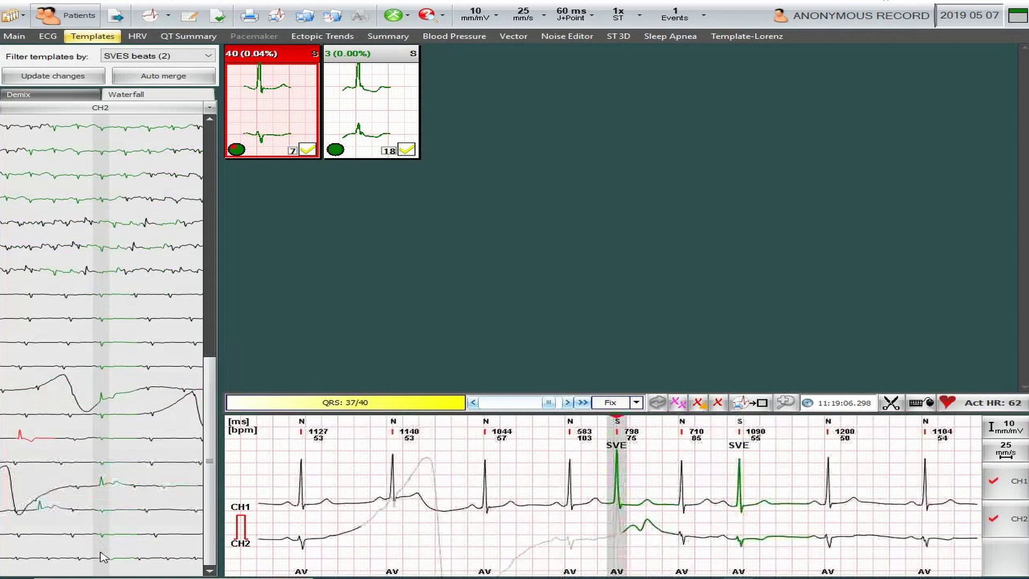
- Select the ventricular-looking beats 18, 33, 37 and 40 in template 7 and reclassify them as Ventricular
{"action": "left_click", "coordinate": [103, 557]}
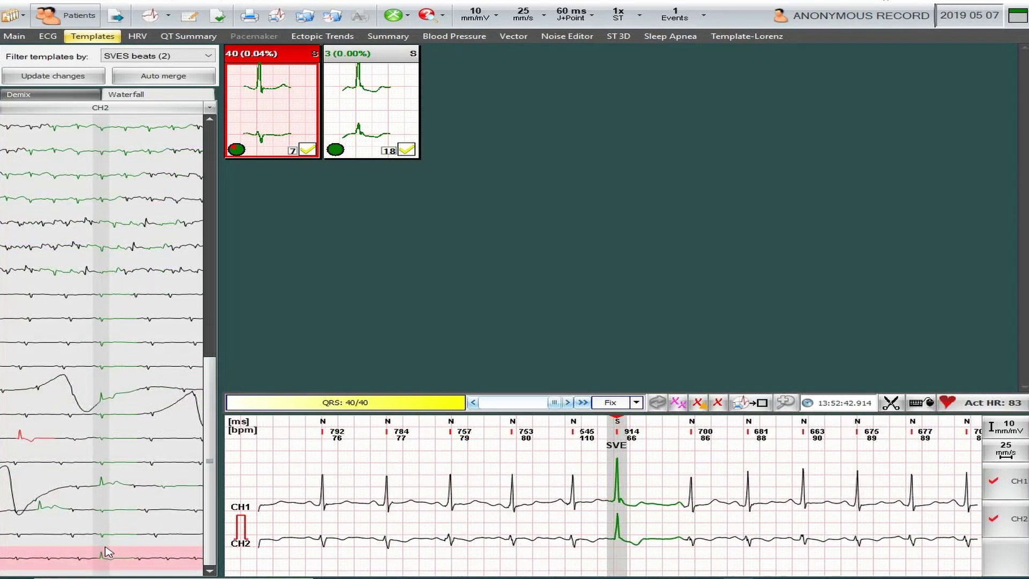
{"action": "right_click", "coordinate": [105, 559]}
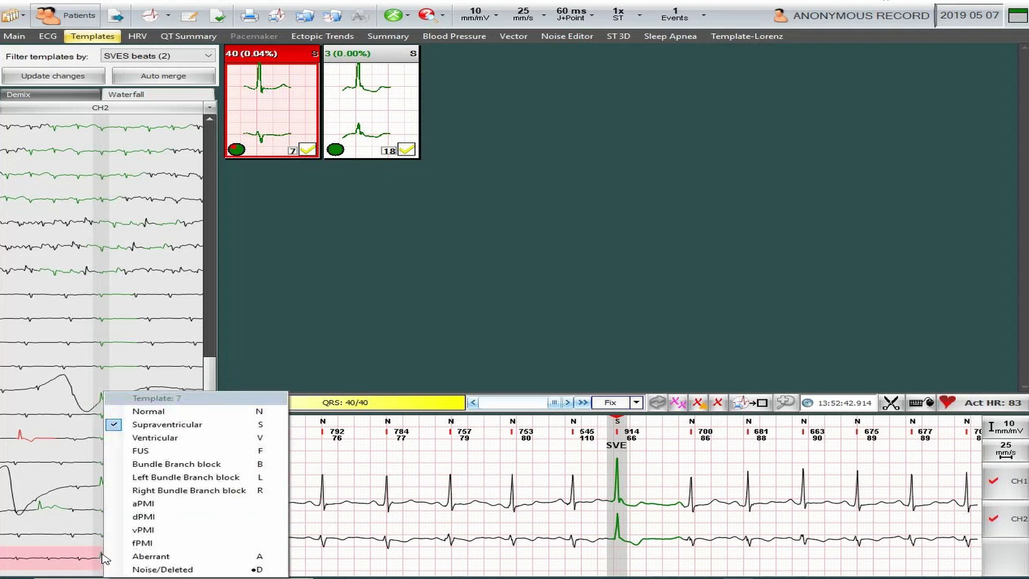
{"action": "left_click", "coordinate": [100, 559]}
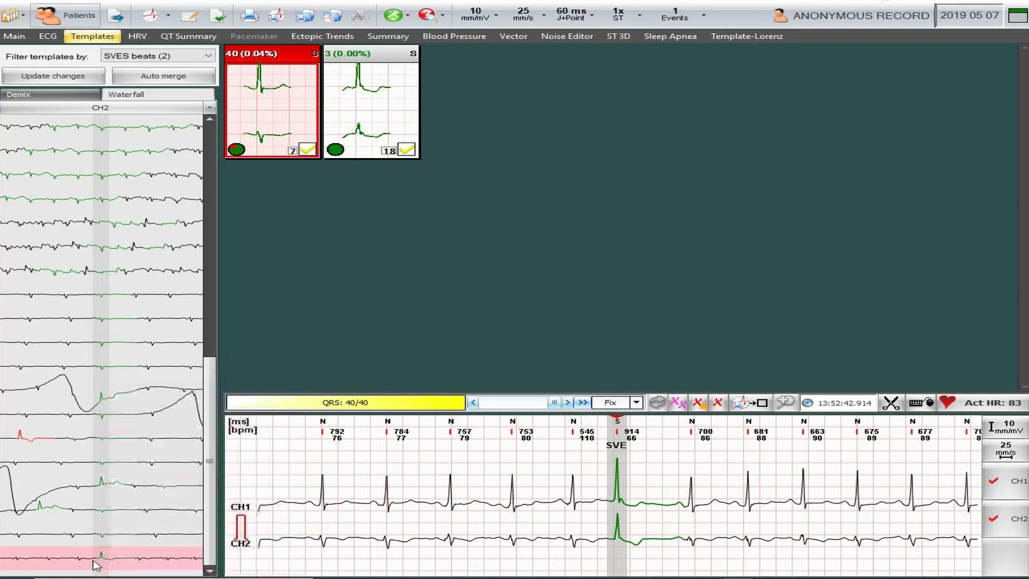
{"action": "left_click", "coordinate": [112, 488], "text": "ctrl"}
{"action": "left_click", "coordinate": [107, 403], "text": "ctrl"}
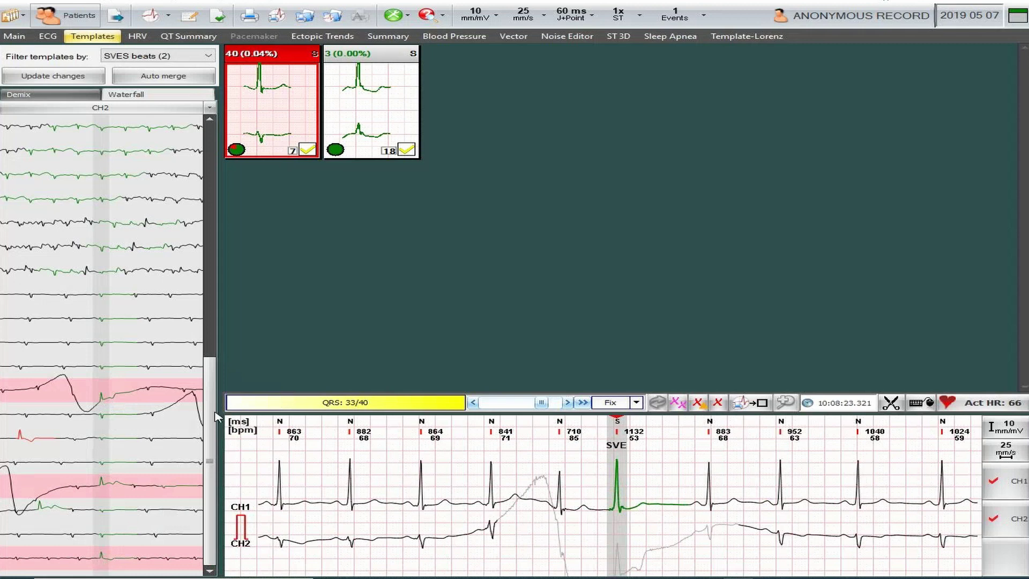
{"action": "mouse_move", "coordinate": [209, 353]}
{"action": "left_mouse_down"}
{"action": "mouse_move", "coordinate": [234, 294]}
{"action": "mouse_move", "coordinate": [240, 69]}
{"action": "left_mouse_up"}
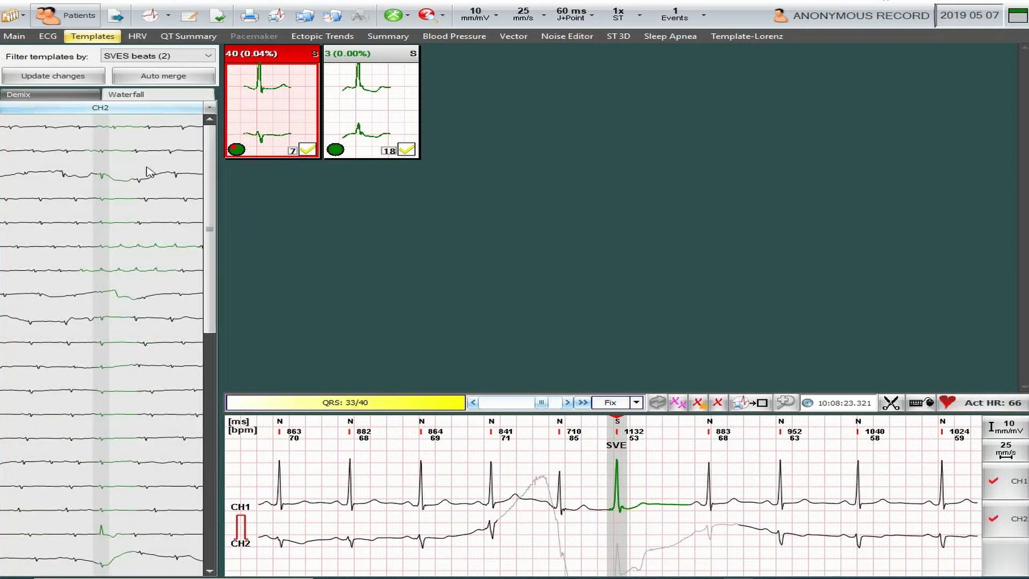
{"action": "left_click", "coordinate": [104, 536]}
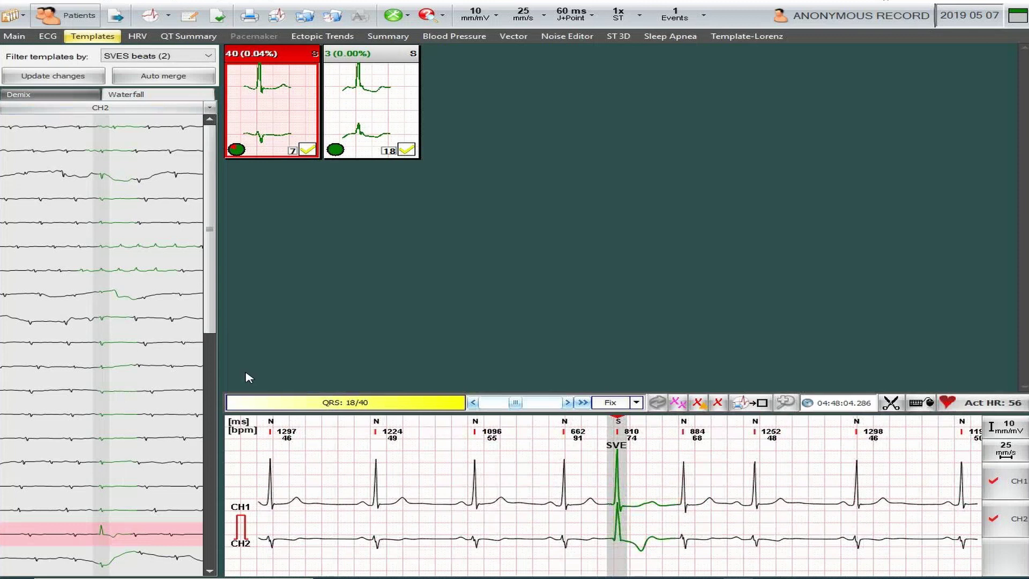
{"action": "left_click_drag", "start_coordinate": [217, 289], "coordinate": [234, 526]}
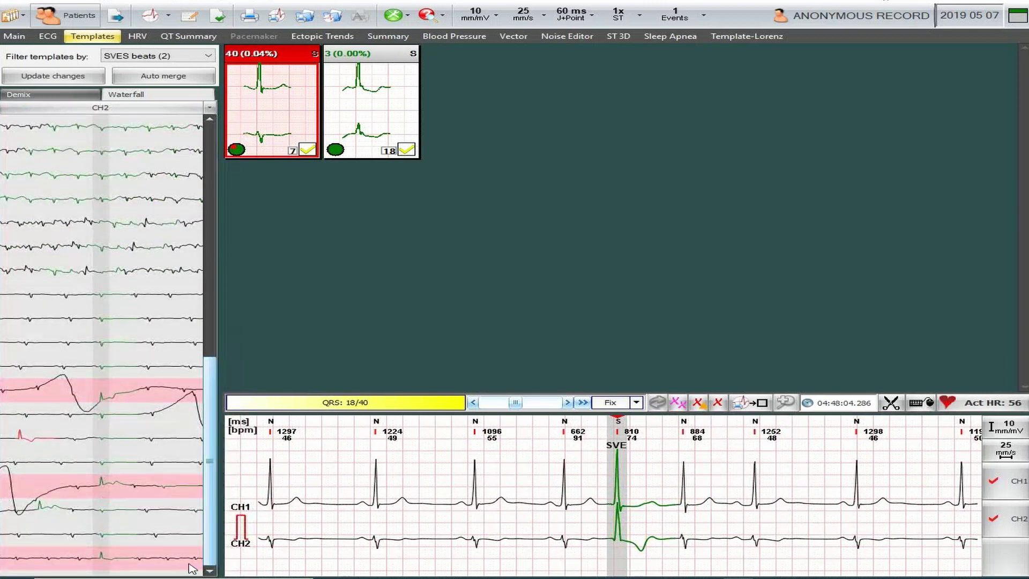
{"action": "right_click", "coordinate": [109, 490]}
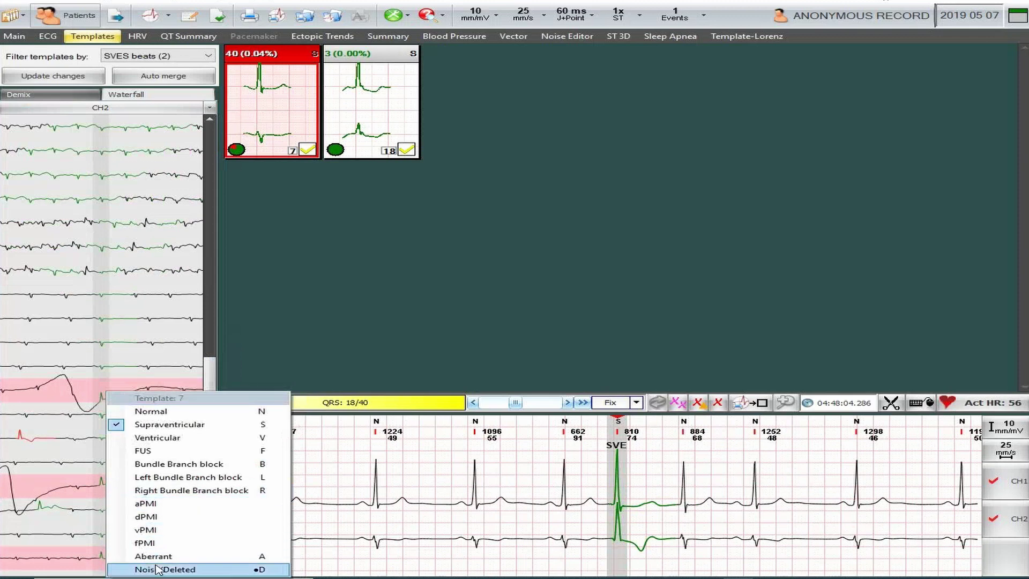
{"action": "left_click", "coordinate": [162, 439]}
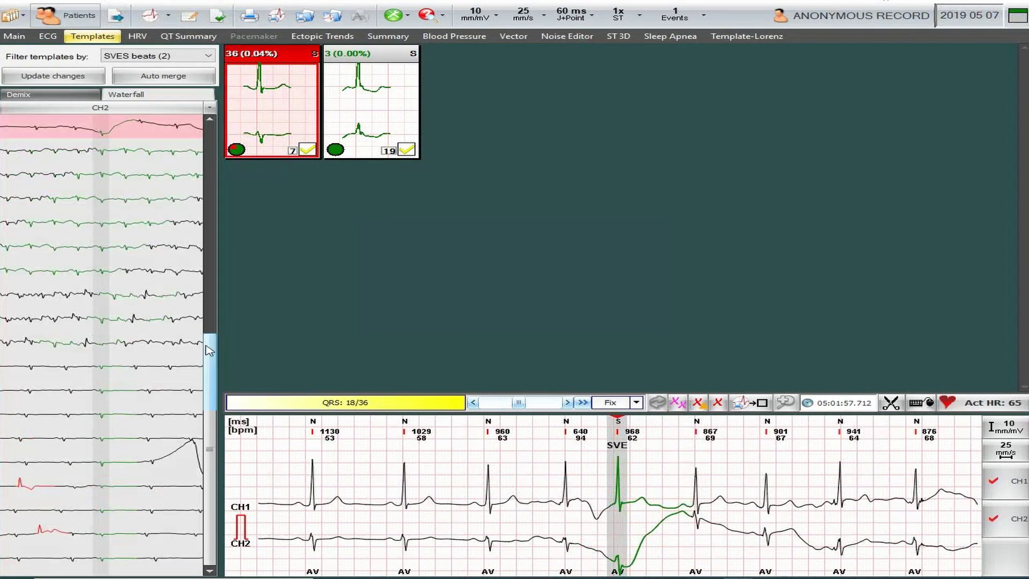
- Check the remaining beats of template 7 and mark the definitely noisy ones, beats 1–3, 9 and 25–27, as Noise/Deleted
{"action": "scroll", "coordinate": [54, 247], "scroll_direction": "up", "scroll_amount": 5}
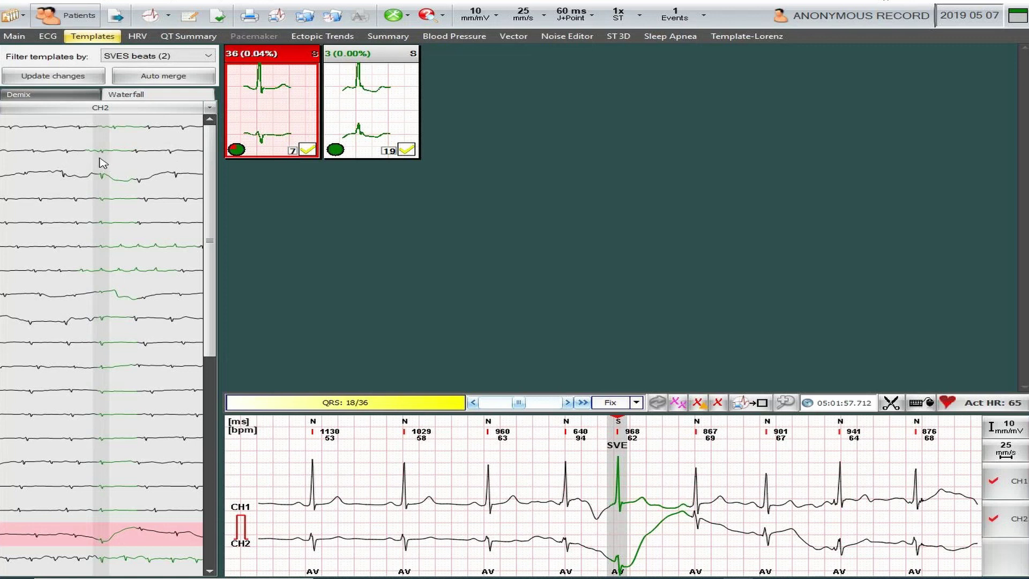
{"action": "left_click_drag", "start_coordinate": [107, 132], "coordinate": [104, 202]}
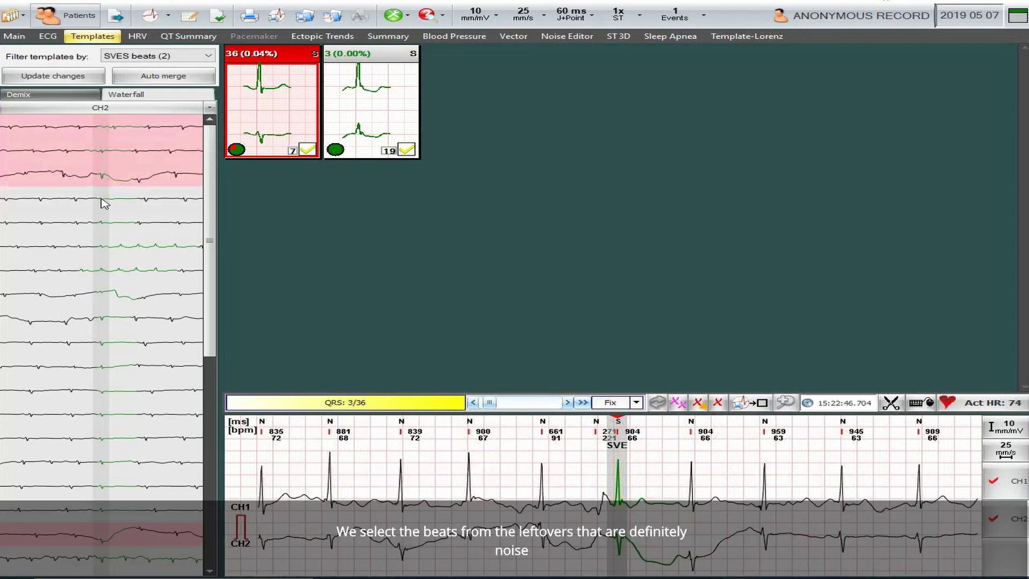
{"action": "left_click", "coordinate": [103, 298], "text": "ctrl"}
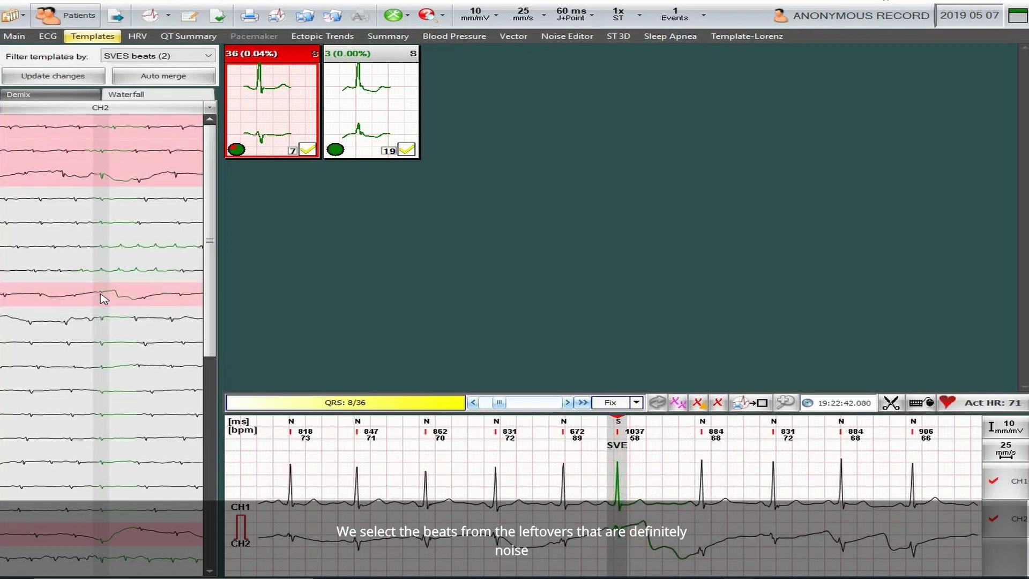
{"action": "left_click", "coordinate": [104, 298], "text": "ctrl"}
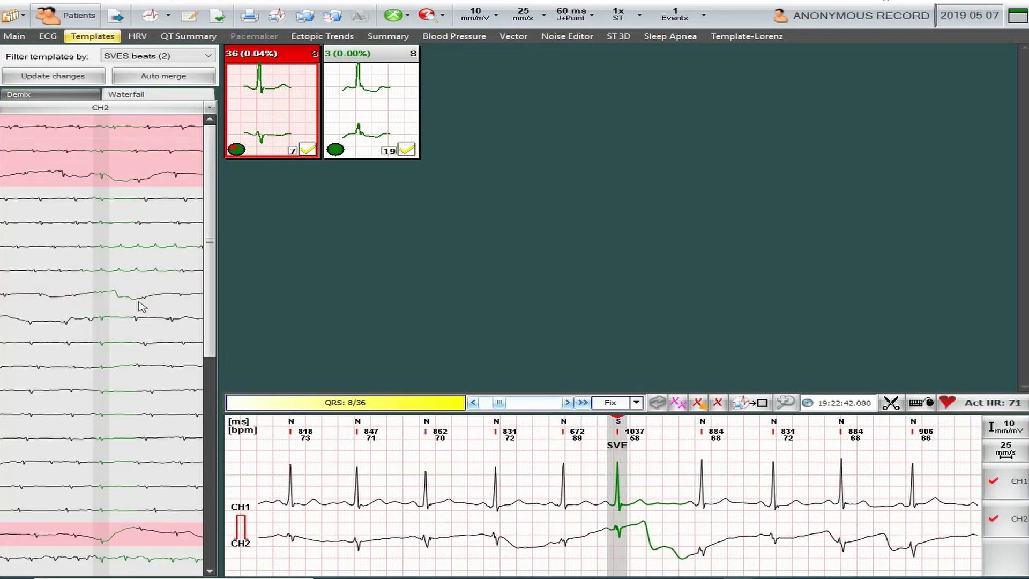
{"action": "left_click", "coordinate": [106, 322]}
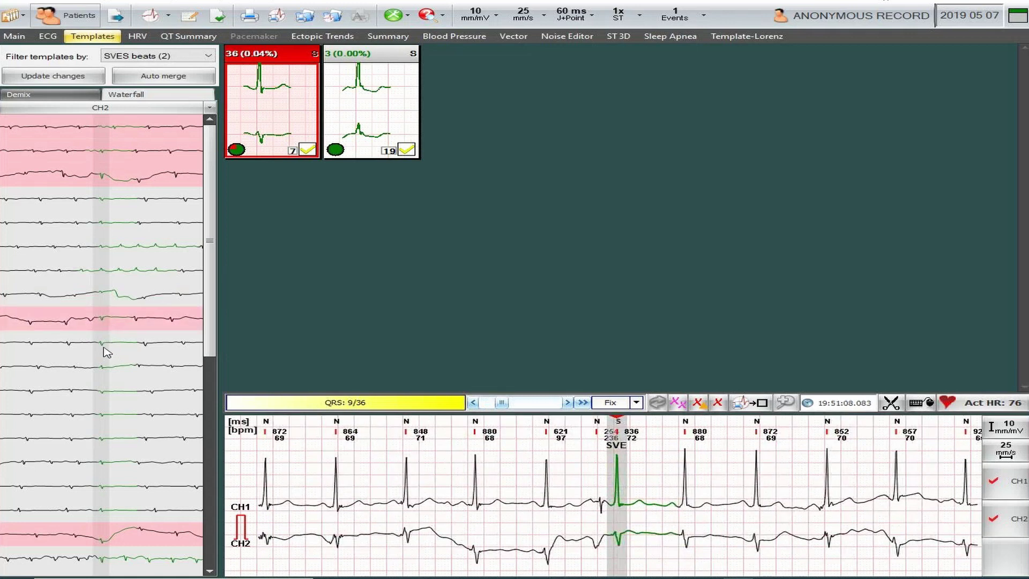
{"action": "left_click", "coordinate": [102, 344]}
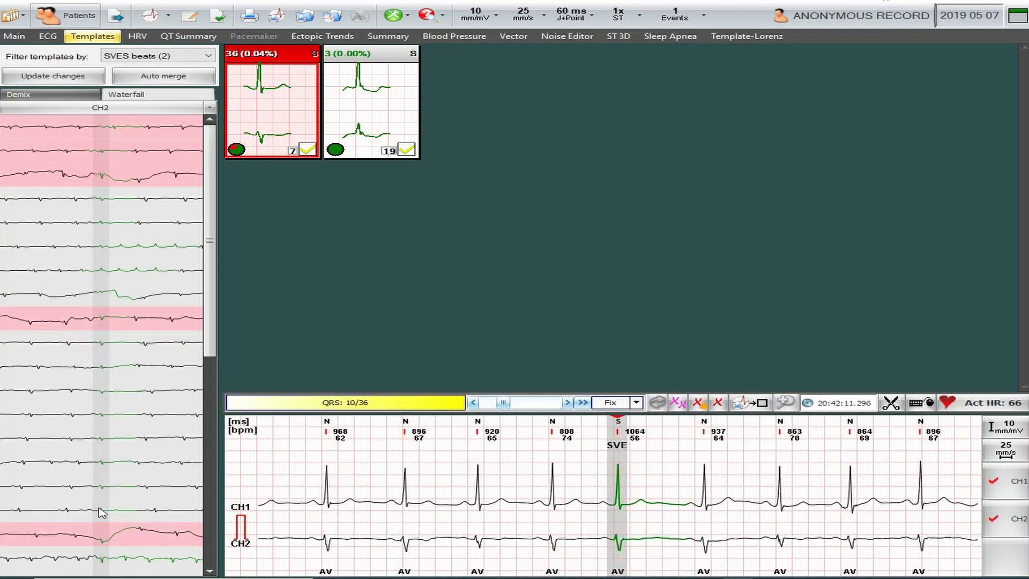
{"action": "left_click", "coordinate": [104, 564]}
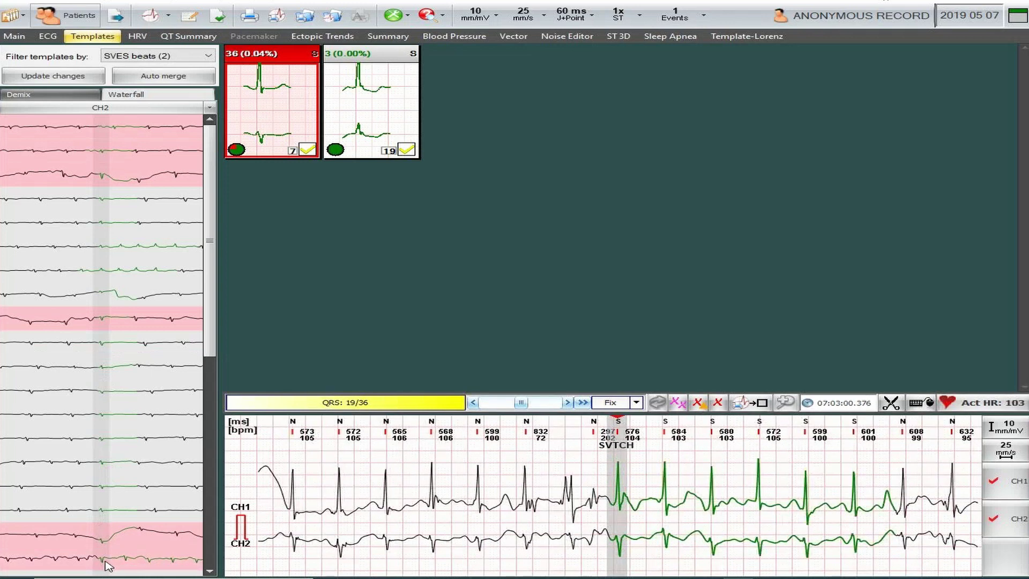
{"action": "left_click", "coordinate": [212, 561]}
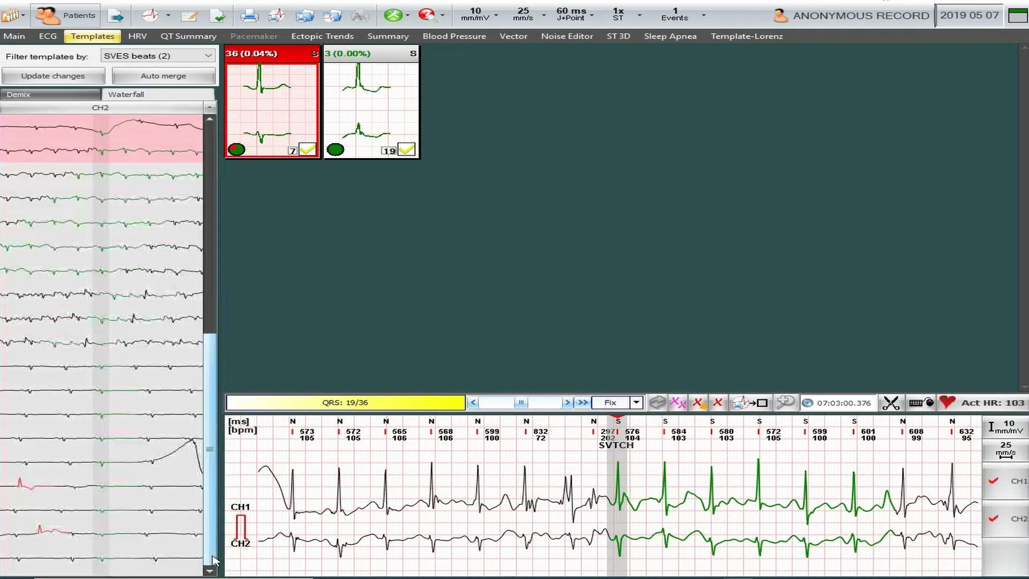
{"action": "left_click", "coordinate": [106, 135]}
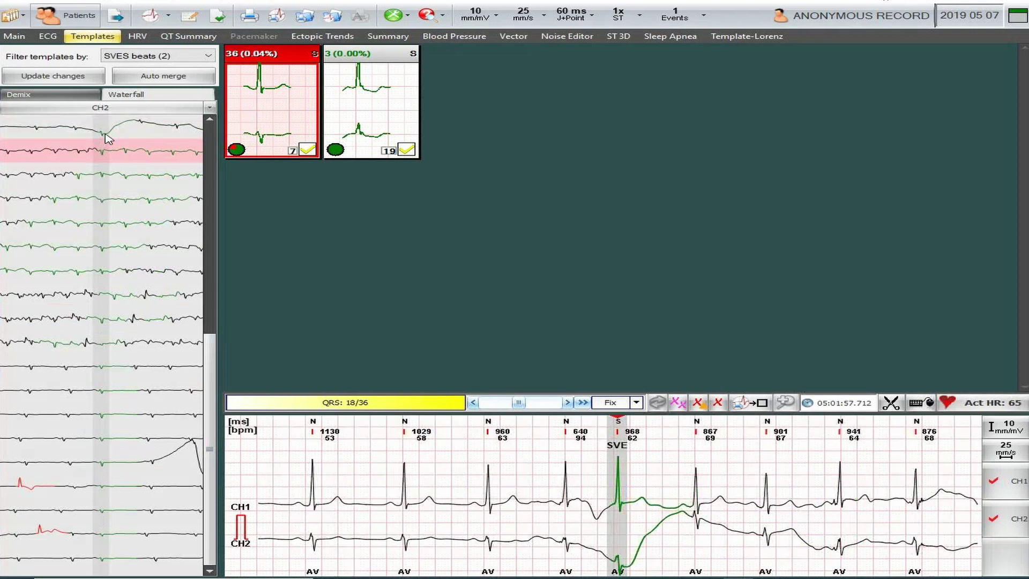
{"action": "left_click", "coordinate": [105, 155]}
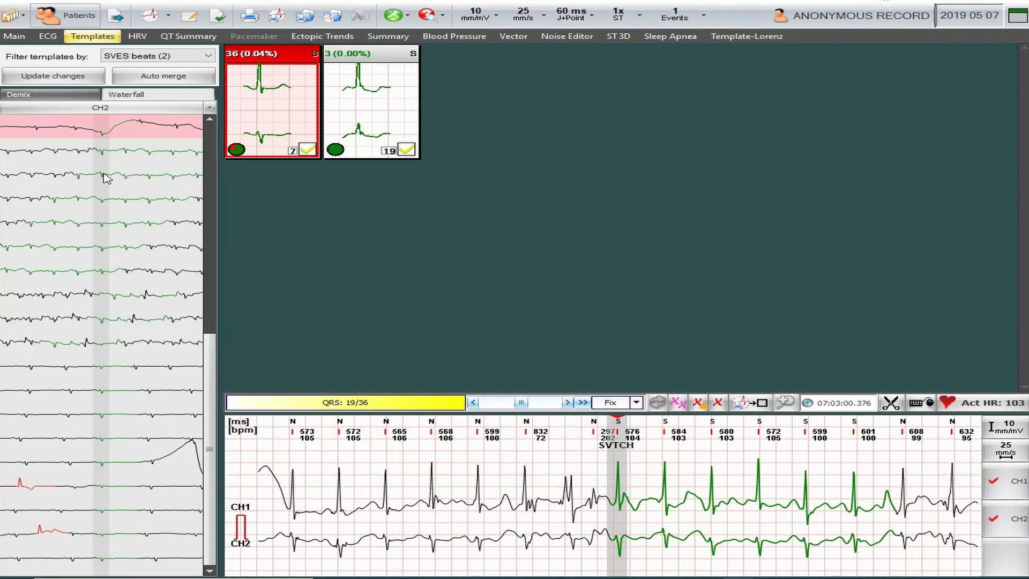
{"action": "left_click", "coordinate": [109, 150]}
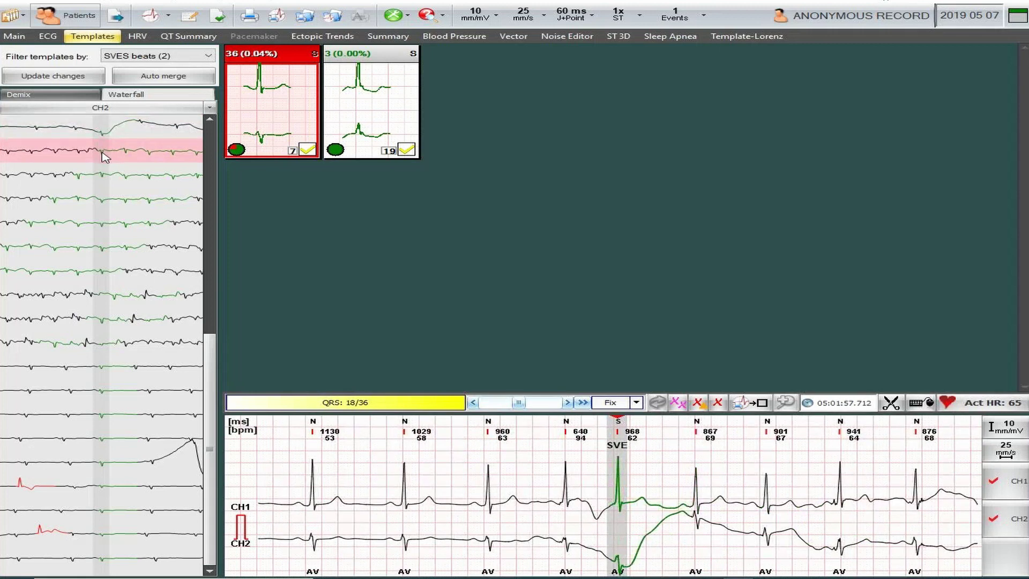
{"action": "left_click", "coordinate": [105, 155]}
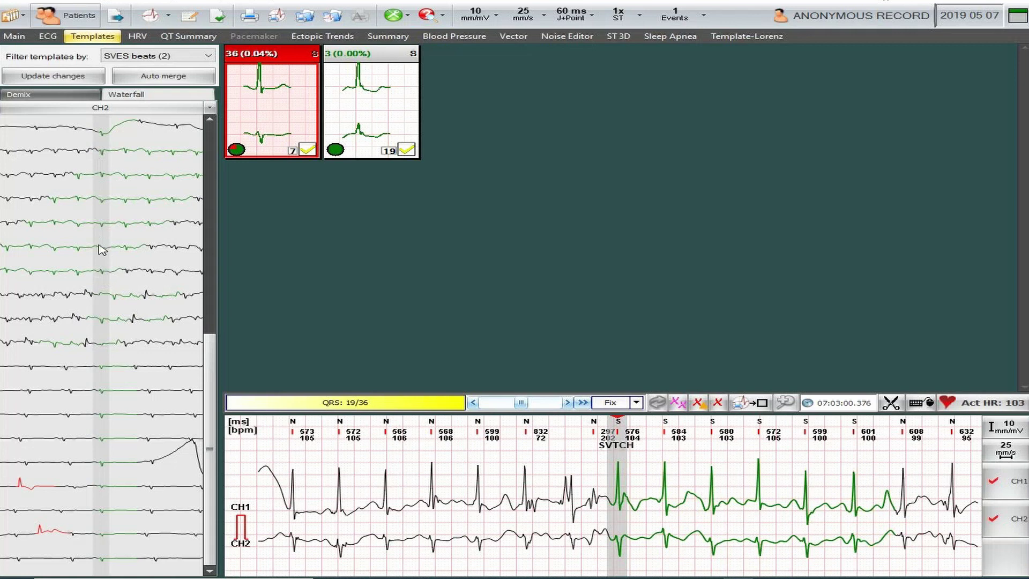
{"action": "left_click", "coordinate": [106, 296]}
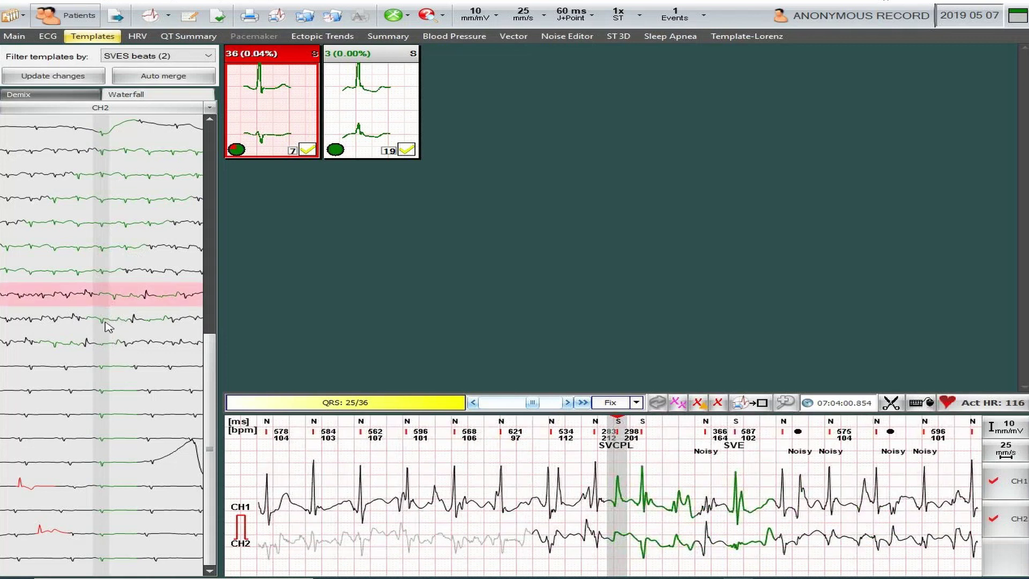
{"action": "left_click", "coordinate": [109, 325], "text": "ctrl"}
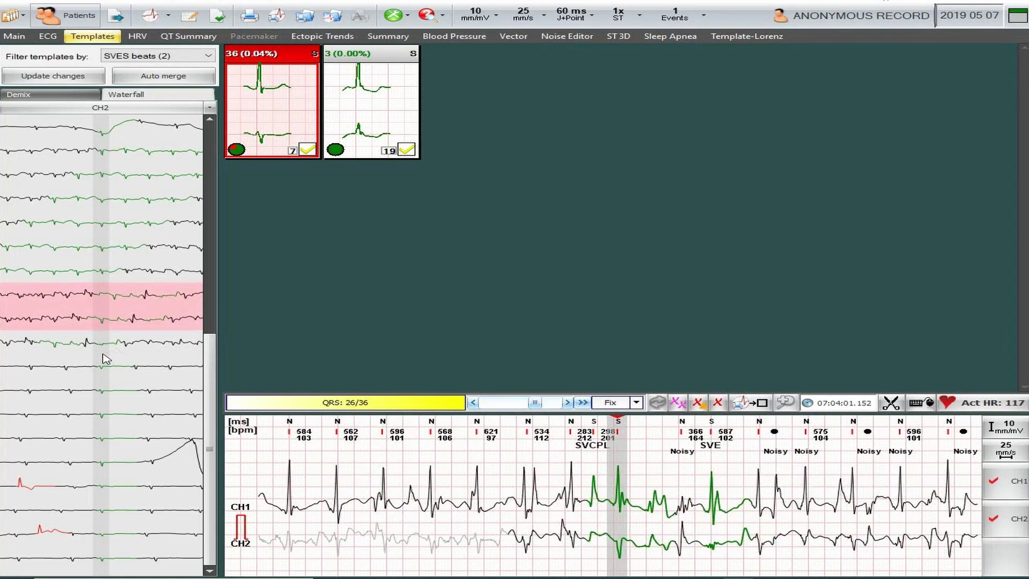
{"action": "left_click", "coordinate": [106, 350], "text": "ctrl"}
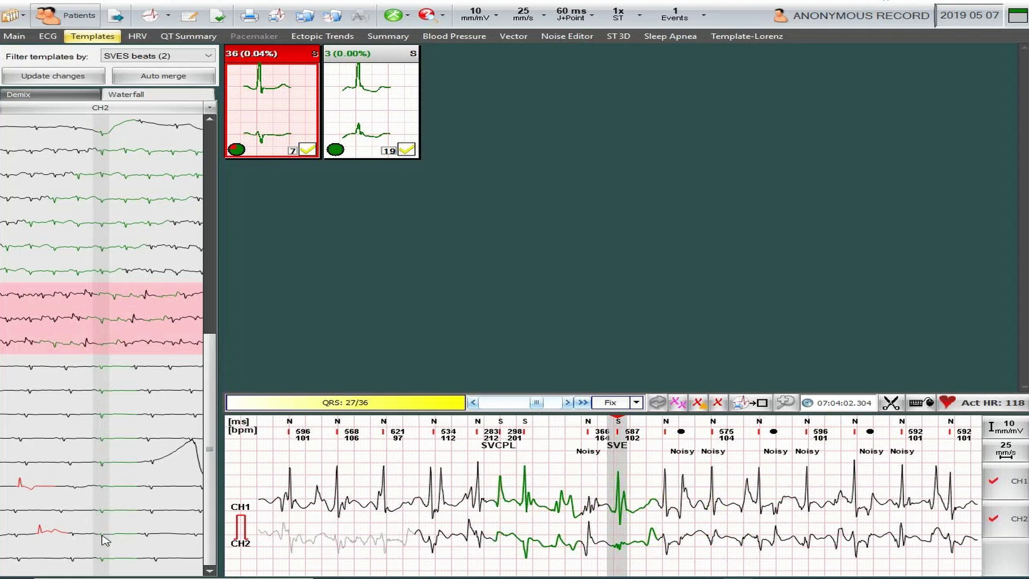
{"action": "right_click", "coordinate": [100, 313]}
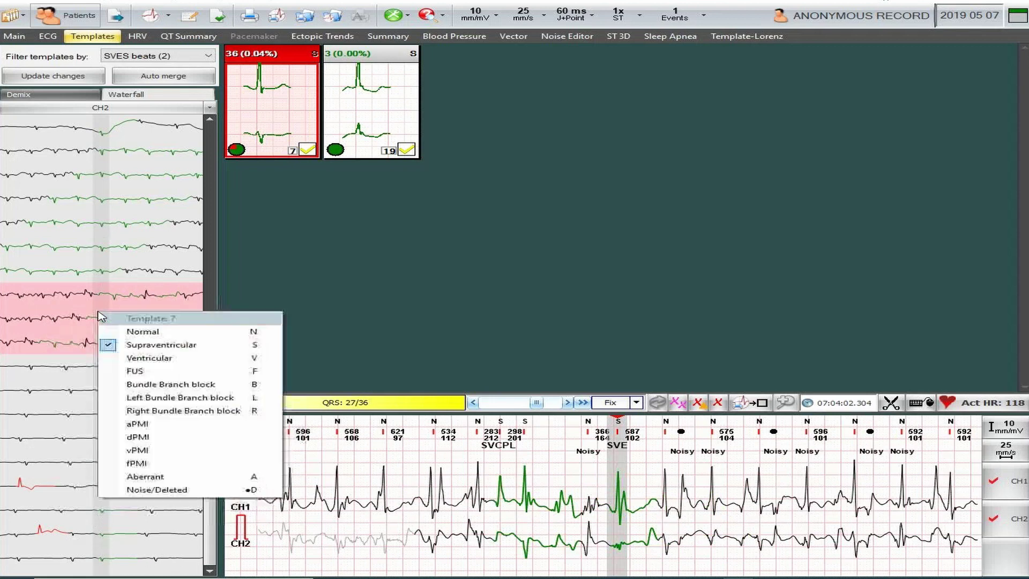
{"action": "left_click", "coordinate": [151, 490]}
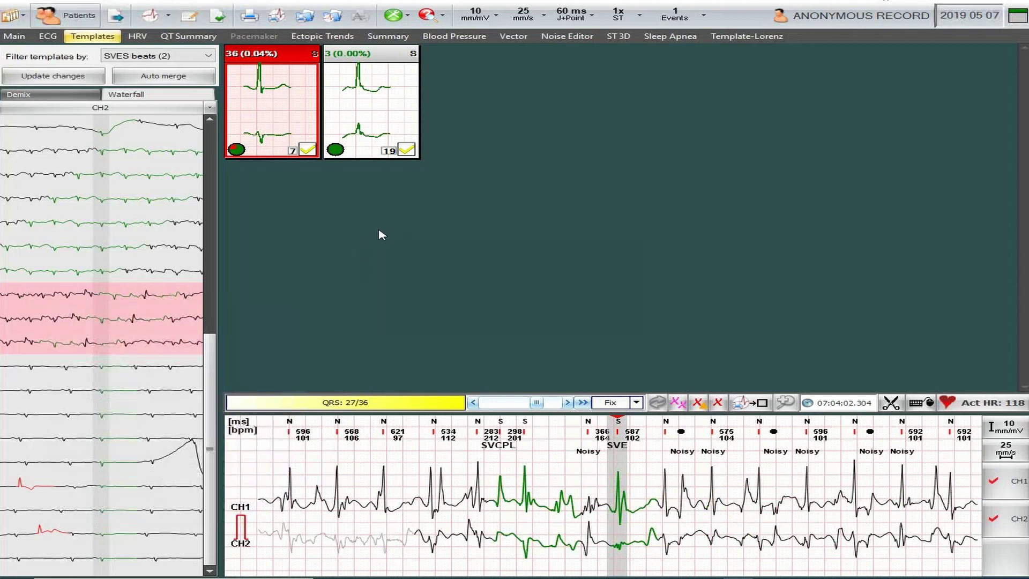
- Auto-merge the SVES templates, then filter the templates by VES beats and auto-merge those too
{"action": "left_click", "coordinate": [164, 77]}
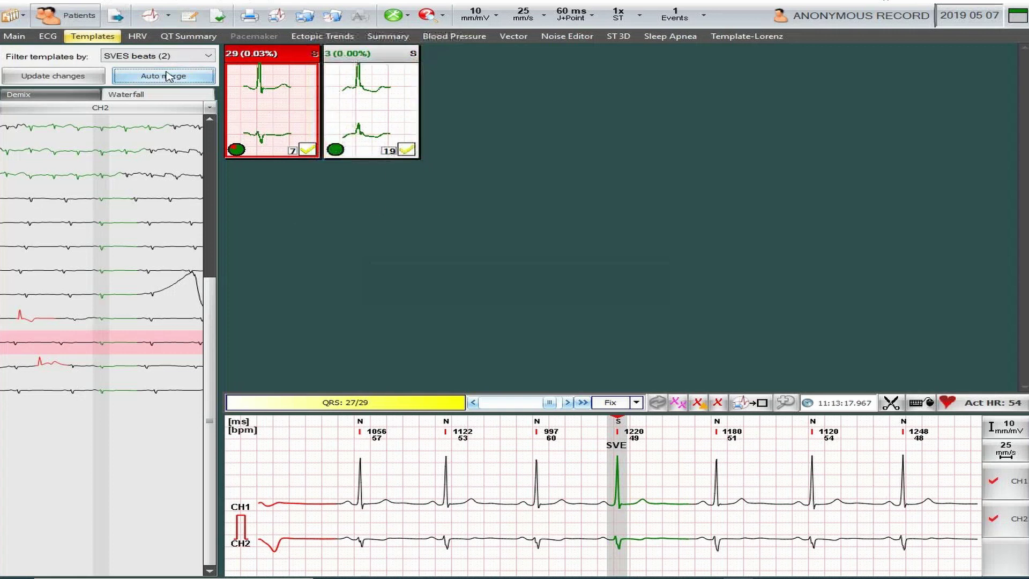
{"action": "left_click", "coordinate": [206, 56]}
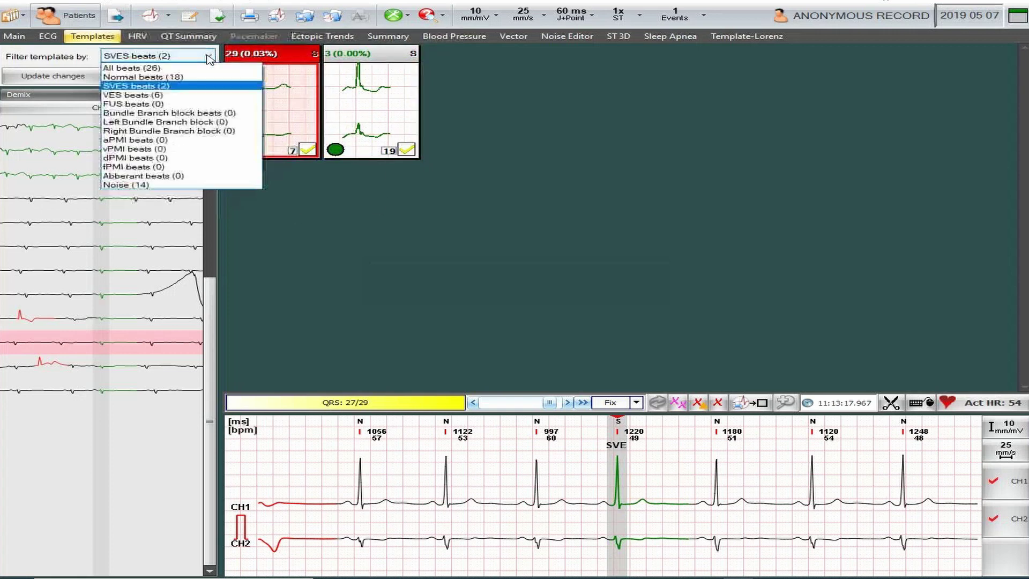
{"action": "left_click", "coordinate": [134, 95]}
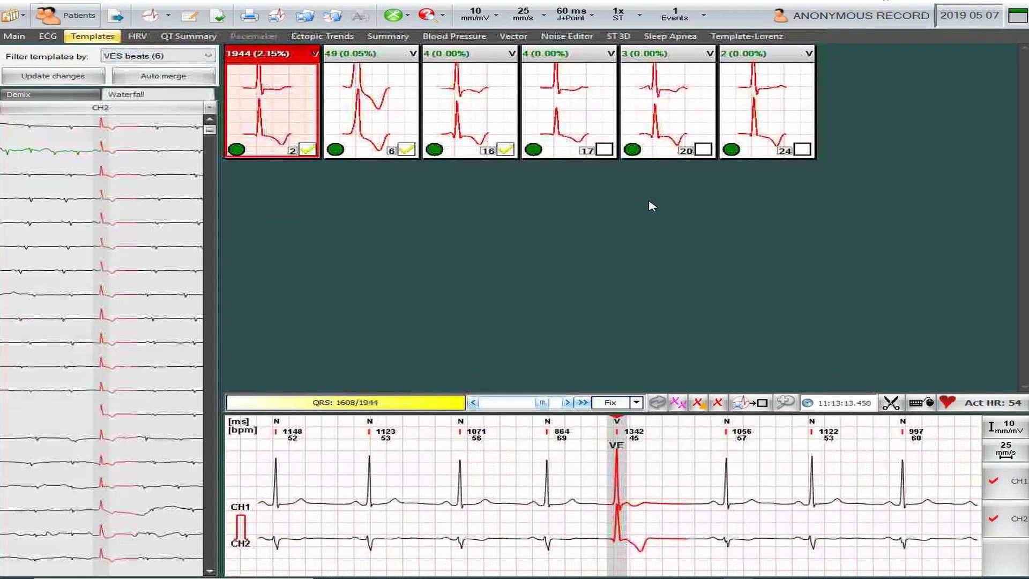
{"action": "left_click", "coordinate": [166, 78]}
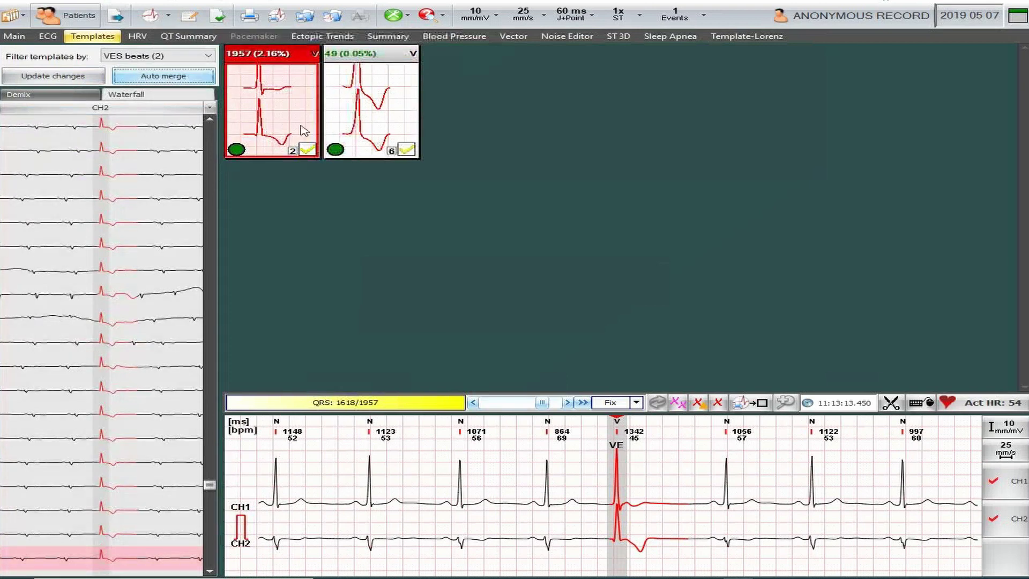